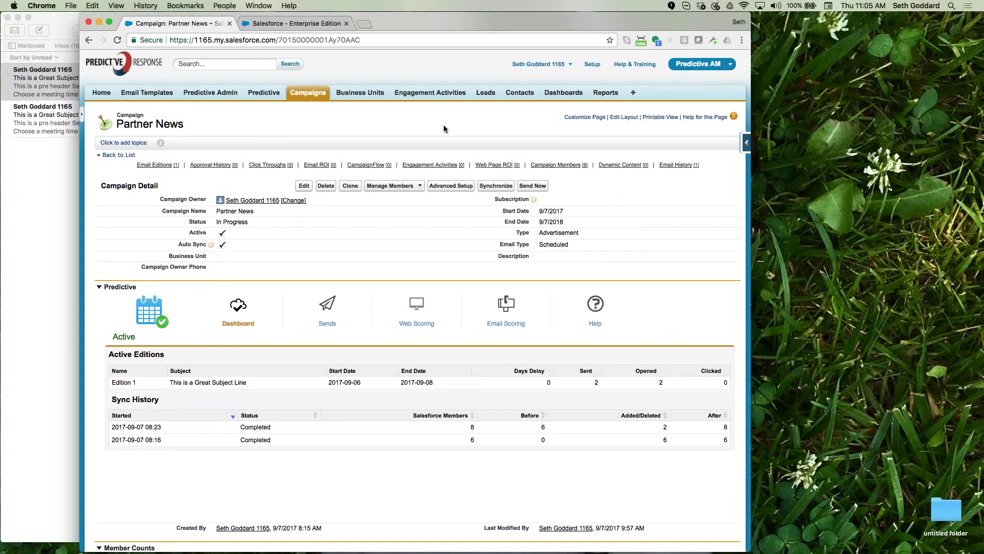
- Create a new email edition for the Partner News campaign and accept the confirmation
mouse_move(166, 167)
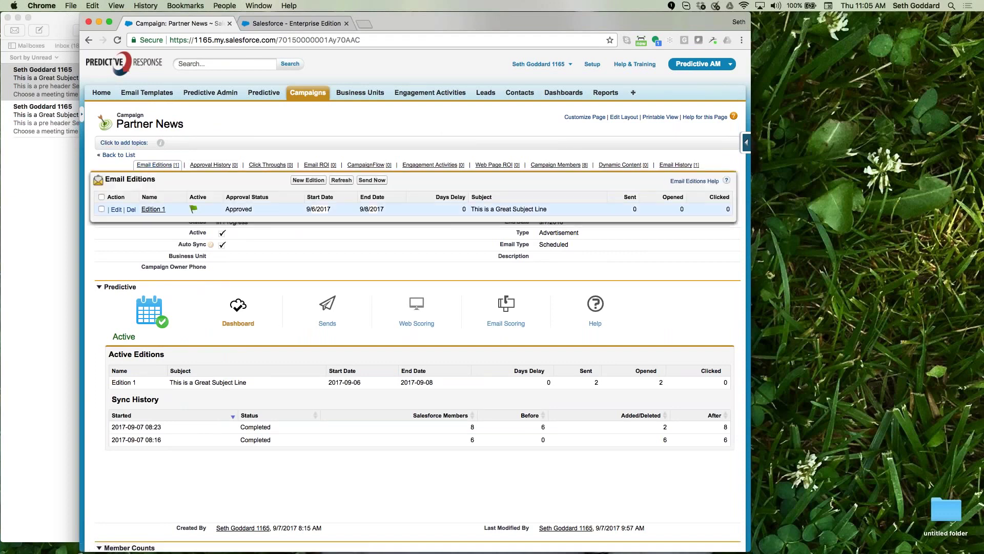
drag(226, 210, 263, 209)
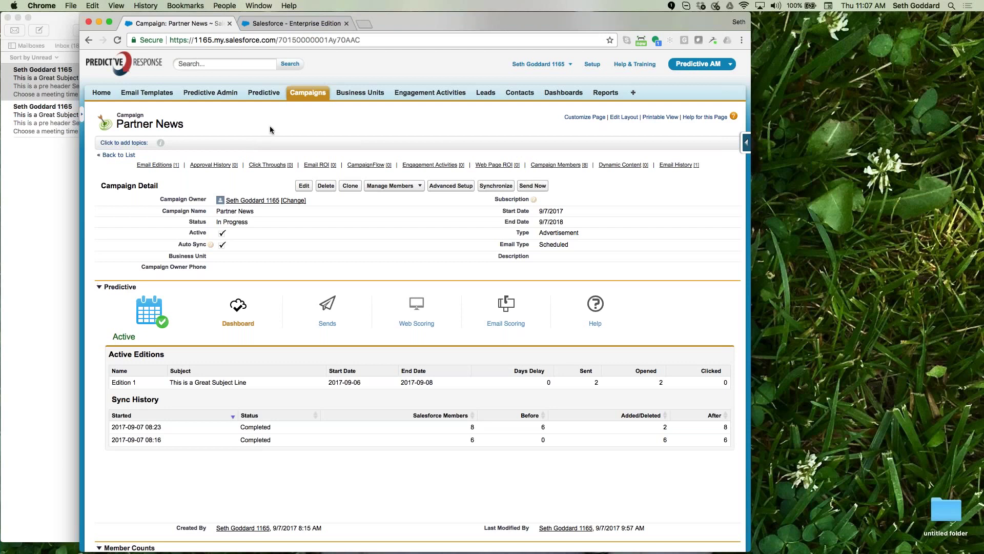
mouse_move(170, 167)
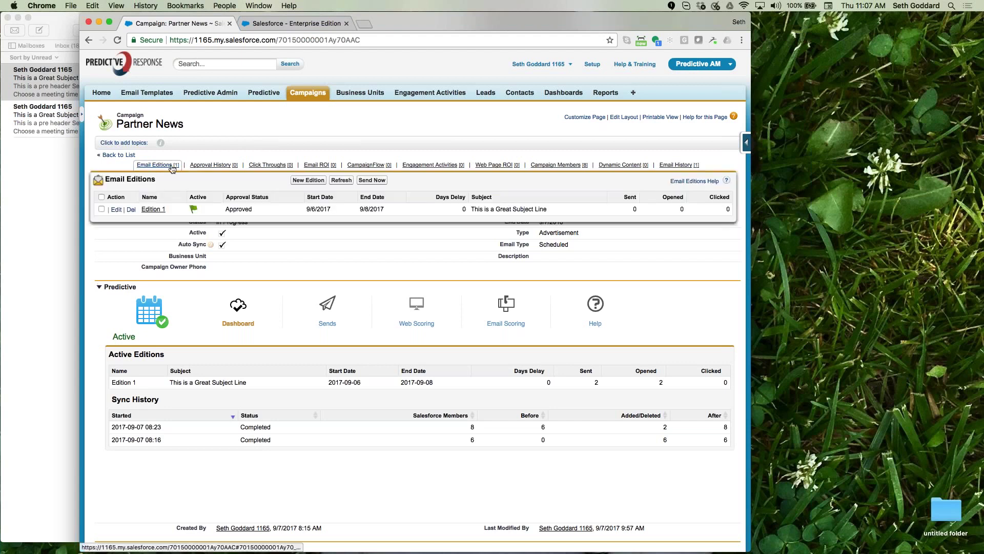
click(310, 181)
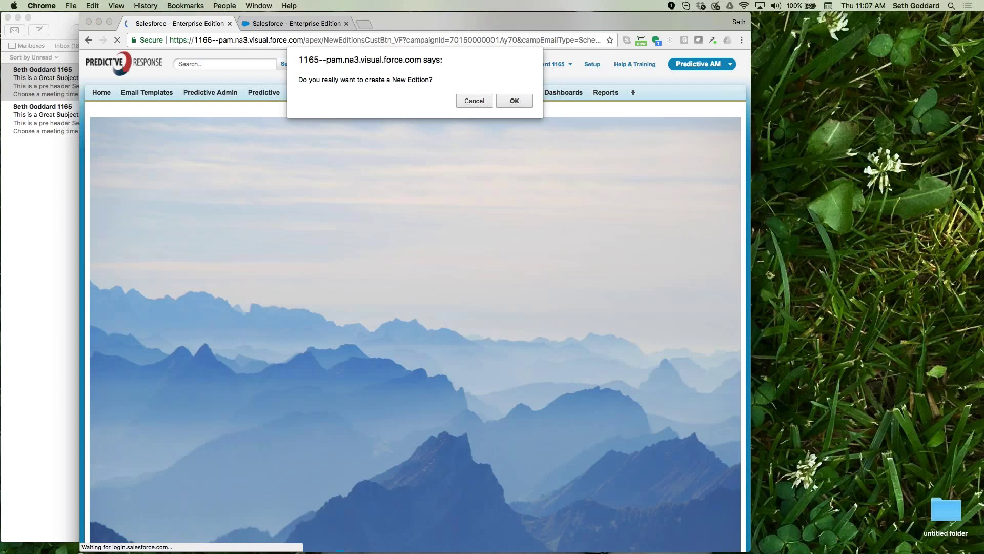
click(517, 100)
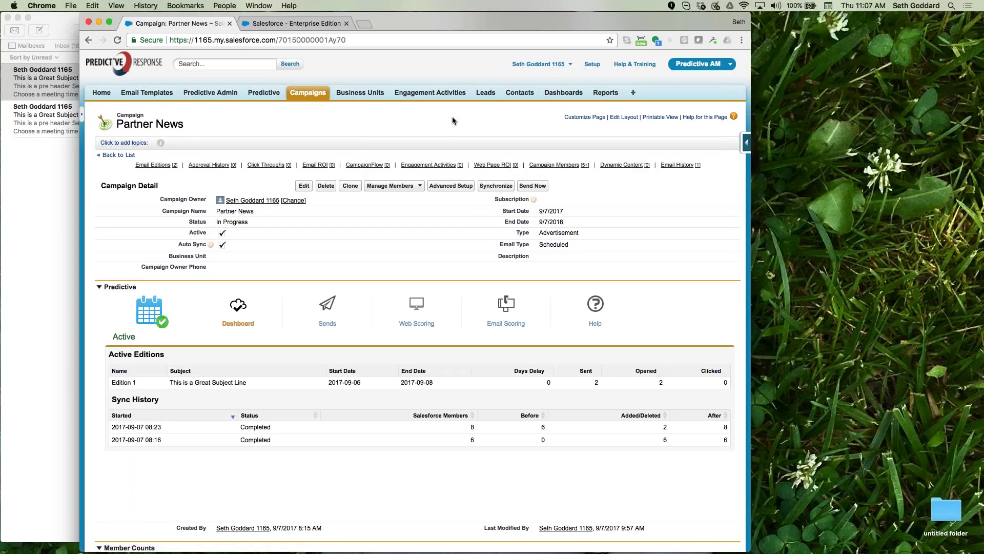
- Show the remaining campaign members, and open Edition 2 of the campaign's email editions for editing
mouse_move(556, 164)
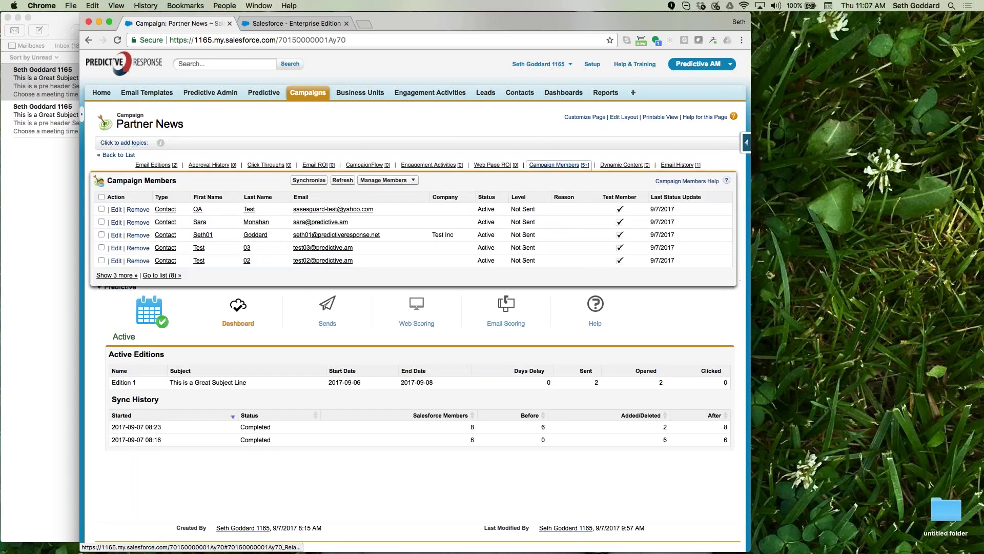
click(117, 275)
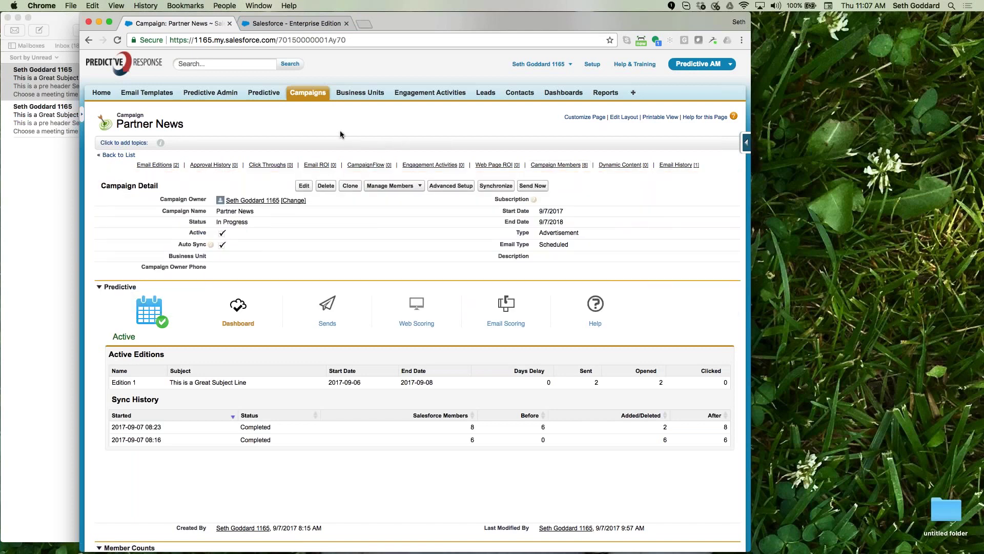
mouse_move(156, 164)
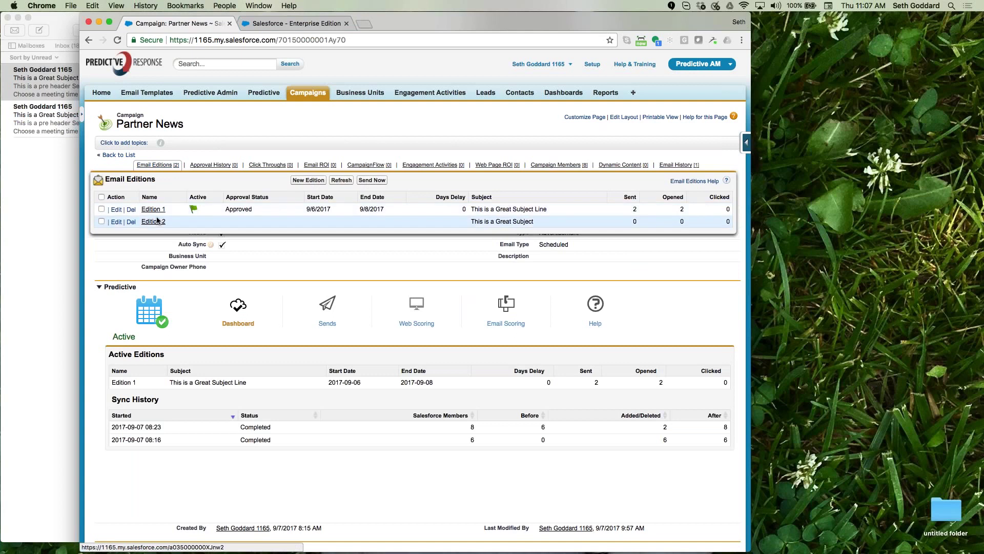
click(116, 222)
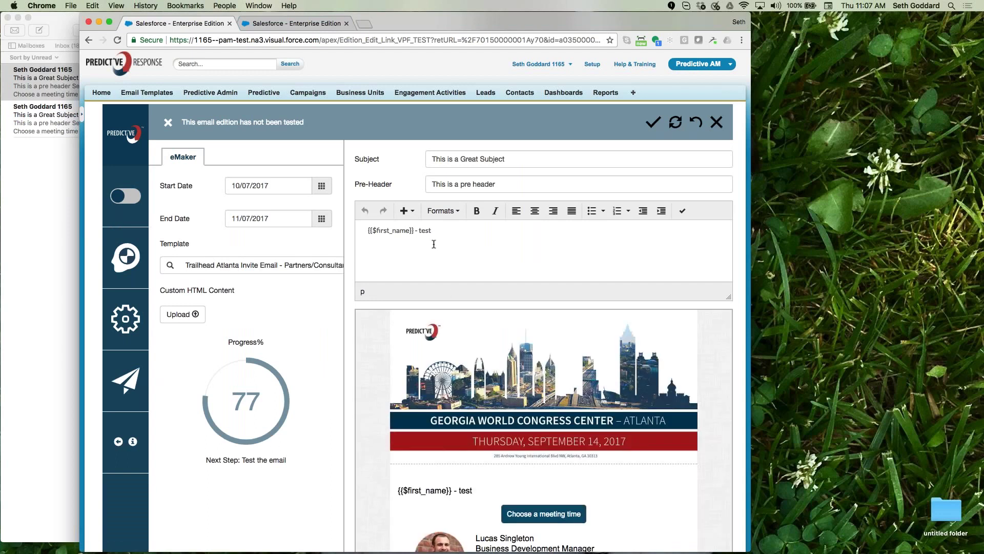
- Widen the browser window and change the edition's email template to eBook to Partners
scroll(433, 244, down, 2)
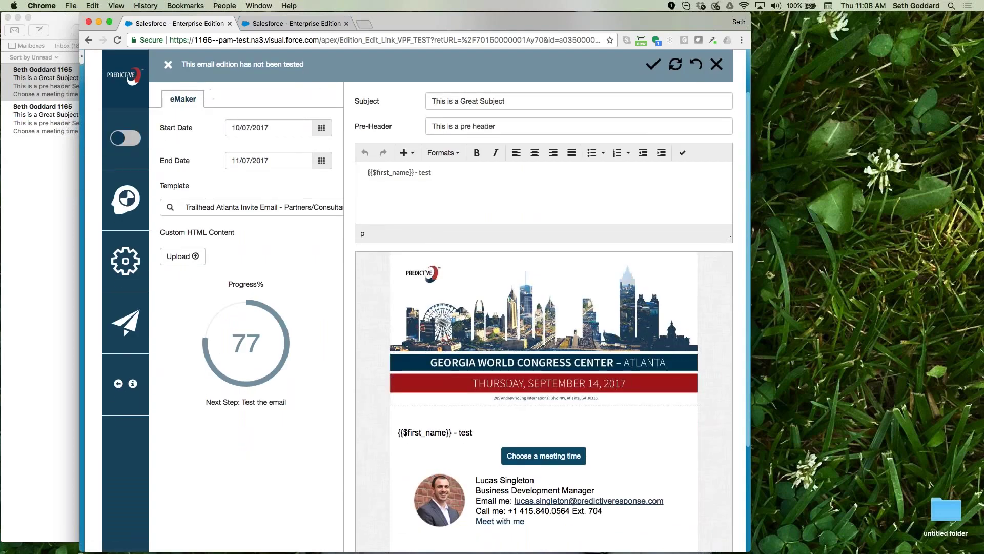
drag(752, 85, 884, 80)
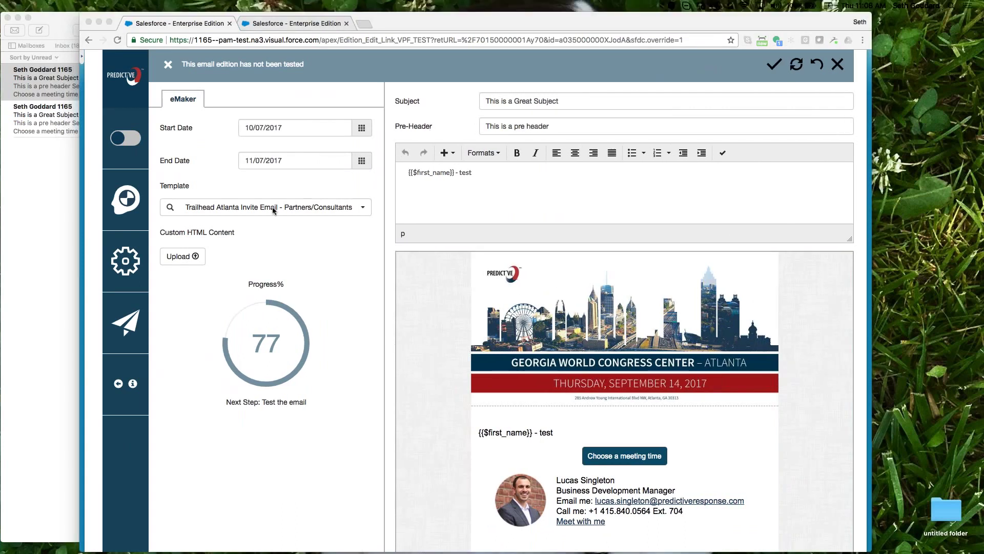
click(274, 207)
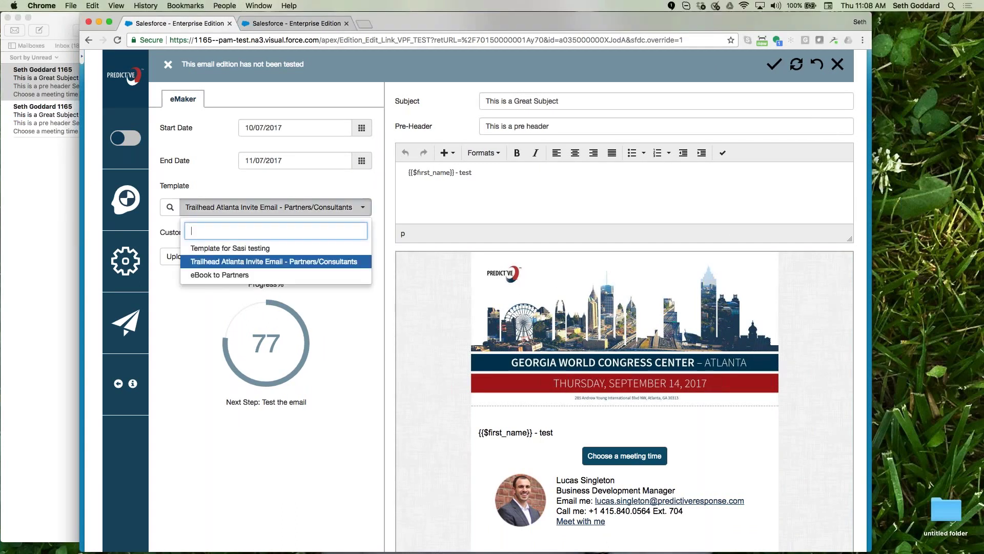
click(235, 276)
click(528, 108)
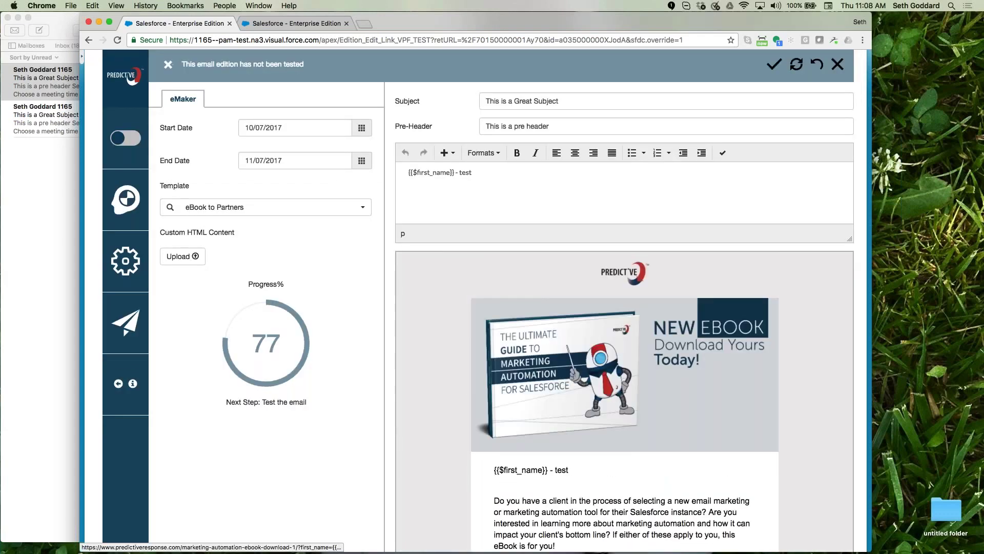
scroll(500, 454, down, 2)
- Replace the word "test" after the first-name merge field in the body text with "Plesae learn more about this content."
drag(409, 172, 493, 172)
click(493, 172)
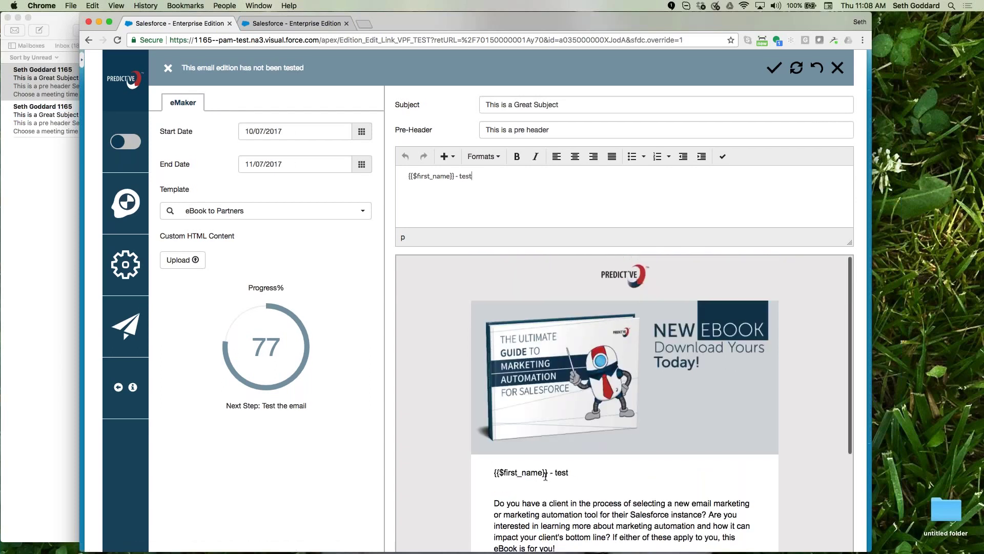
double_click(467, 175)
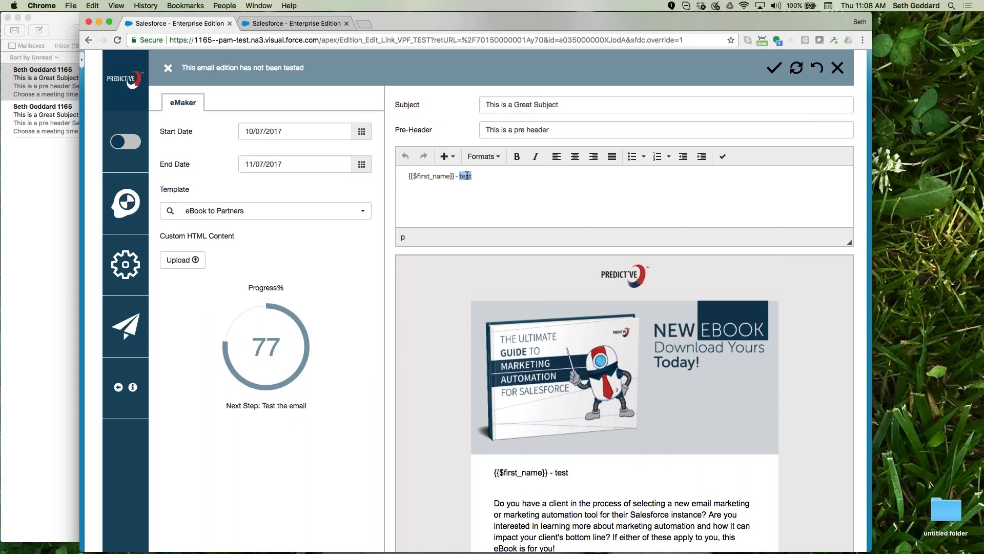
text(Pleas)
text(e learn mora)
key(BackSpace)
text(e about this conent.)
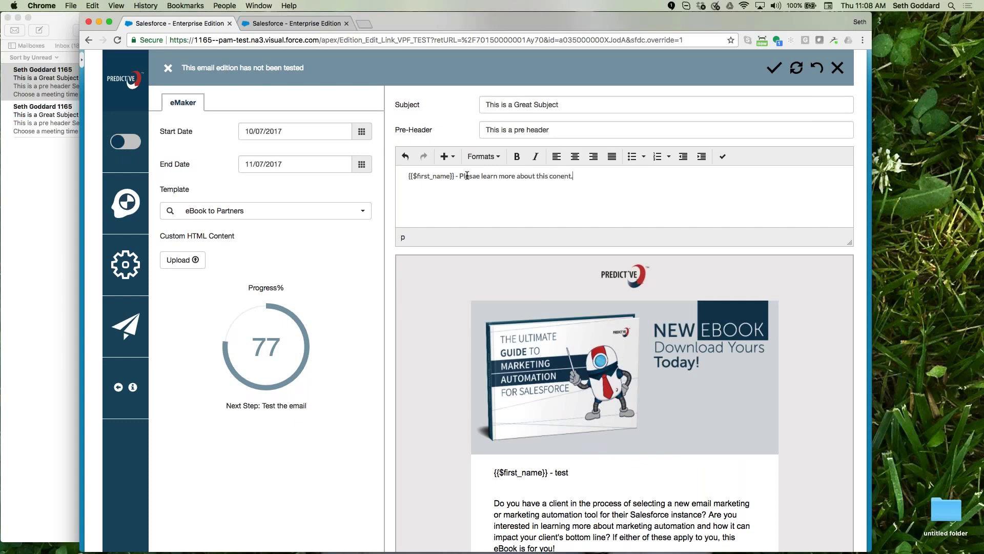
key(BackSpace)
key(BackSpace)
key(BackSpace)
text(tnet)
key(BackSpace)
key(BackSpace)
key(BackSpace)
text(ent)
- Examine the email preview, from the personalized opening line through the eBook description to the download button
scroll(533, 364, down, 3)
drag(493, 403, 668, 402)
click(668, 401)
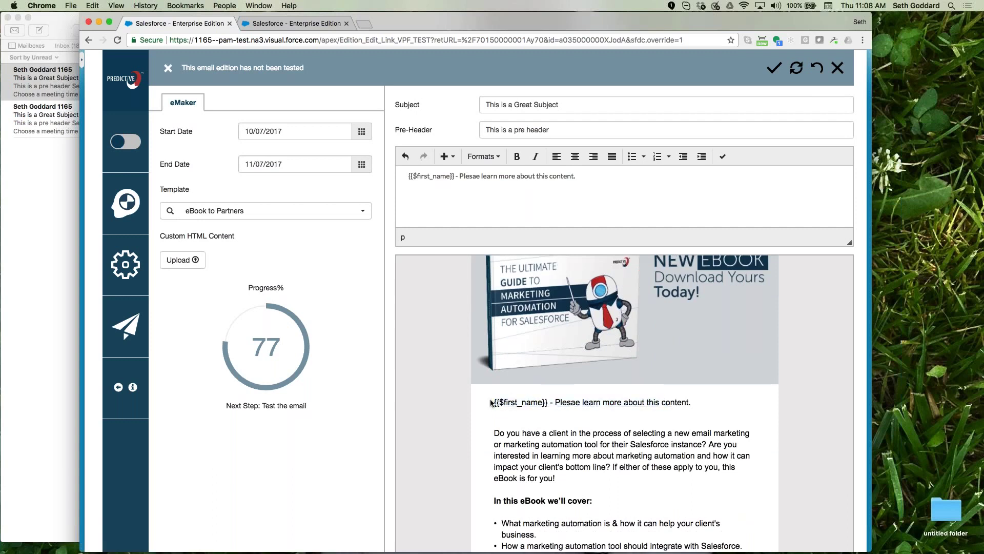
scroll(554, 400, down, 4)
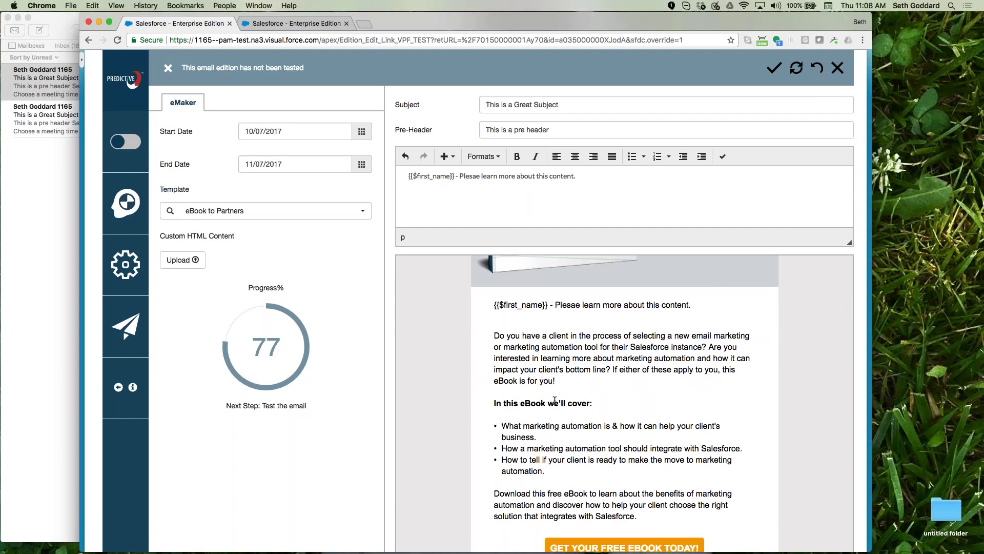
scroll(555, 400, up, 2)
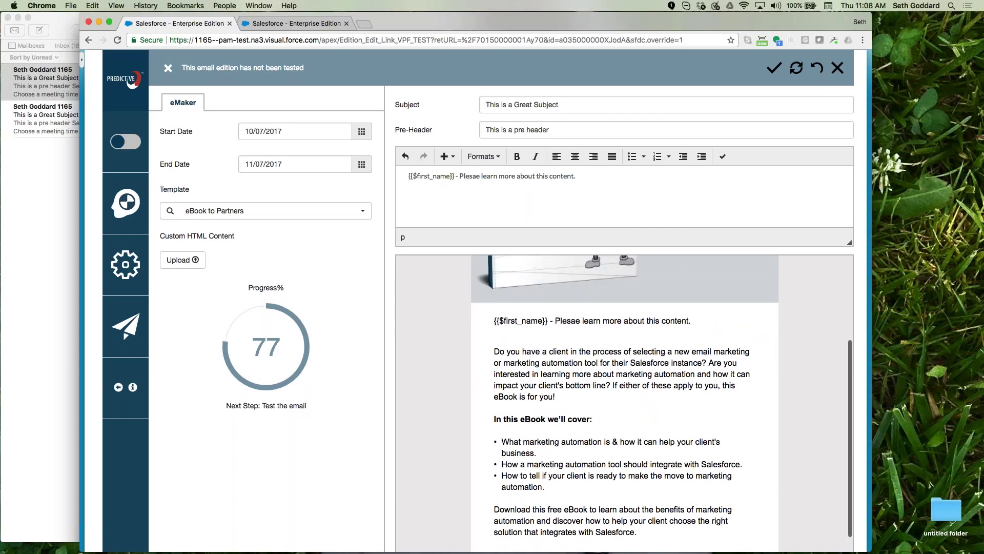
drag(494, 367, 524, 437)
click(522, 437)
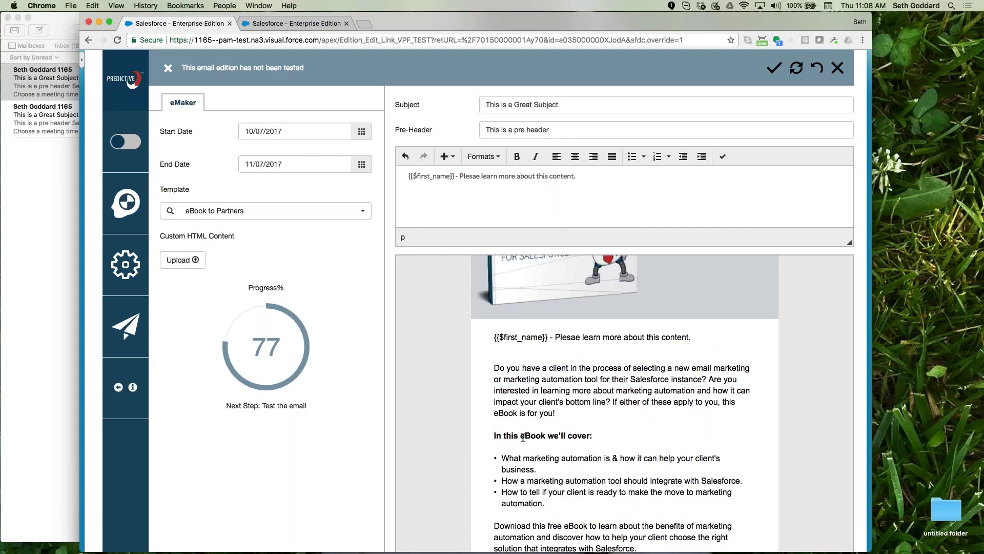
scroll(523, 437, down, 3)
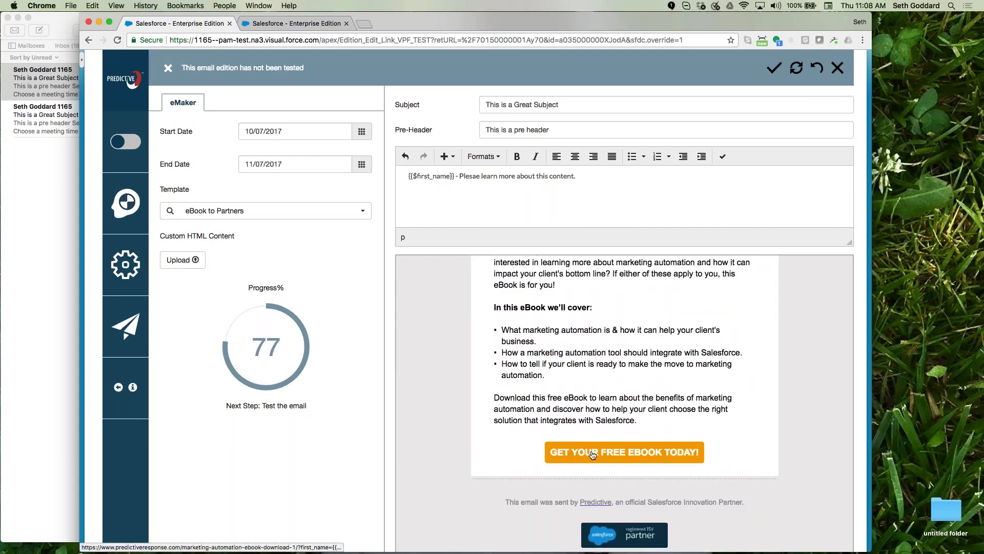
scroll(594, 373, up, 5)
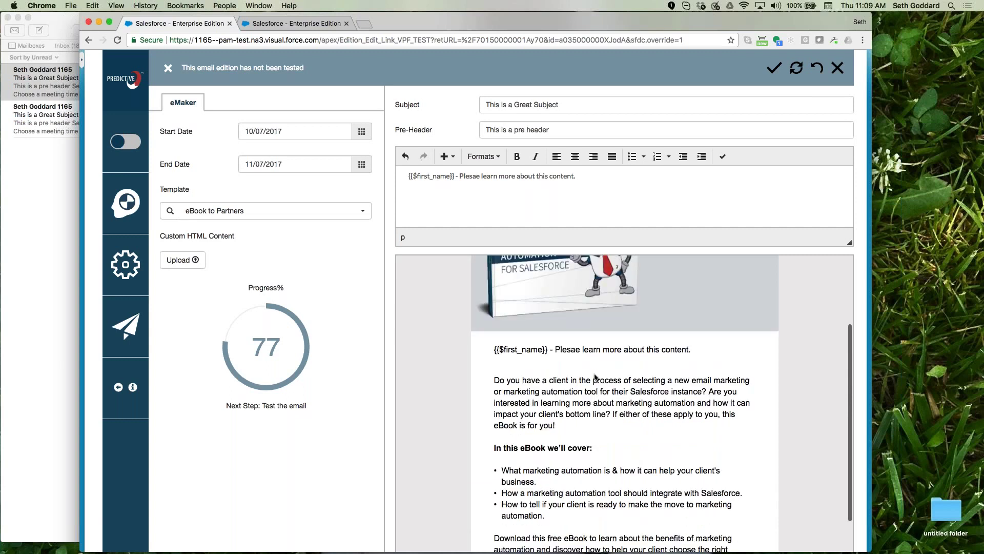
scroll(625, 344, up, 1)
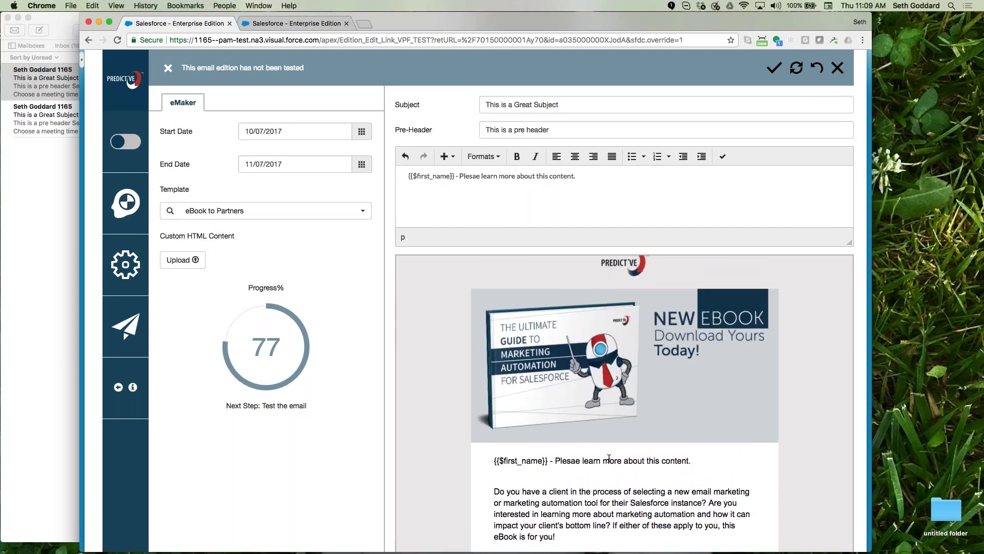
- Change the edition's subject line to "Learn about our ebook"
drag(560, 105, 476, 97)
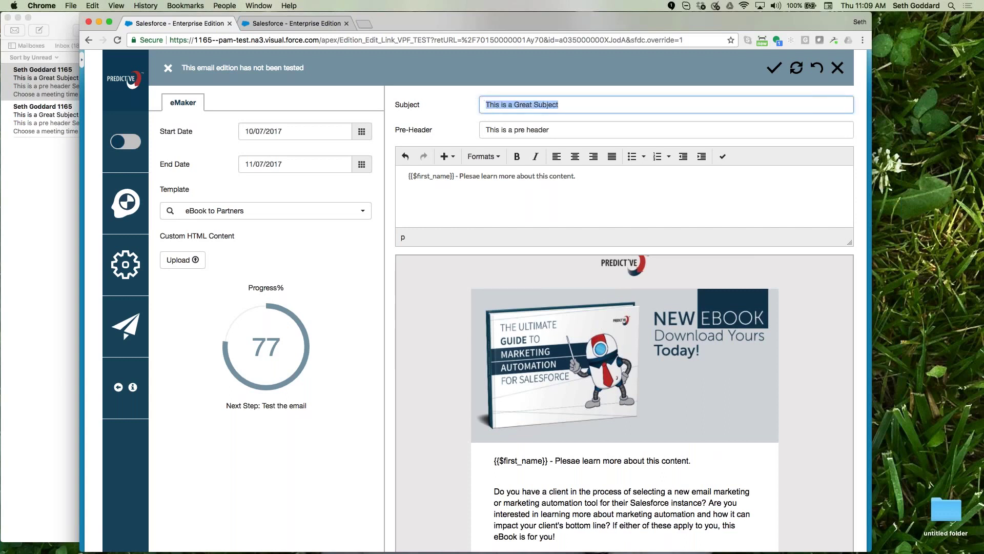
text(Lear)
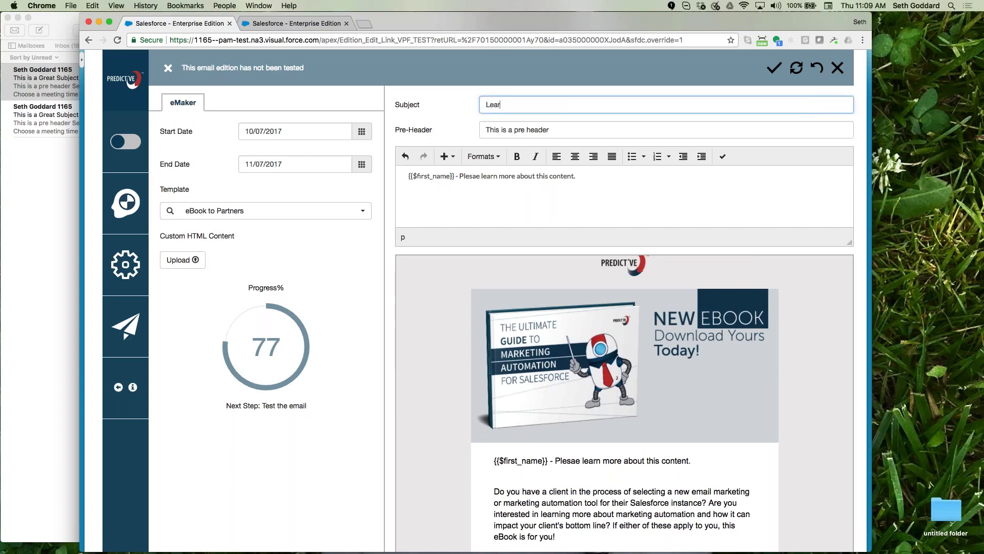
text(n about our ebook)
- Replace the edition's pre-header text with "Download today."
double_click(562, 130)
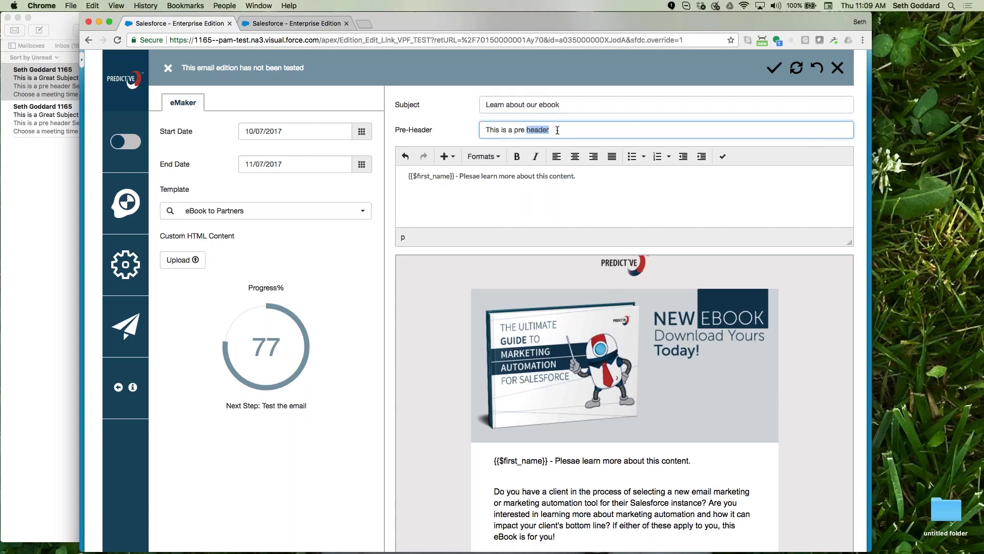
triple_click(562, 131)
text(dow)
key(BackSpace)
key(BackSpace)
key(BackSpace)
text(Download today)
click(481, 99)
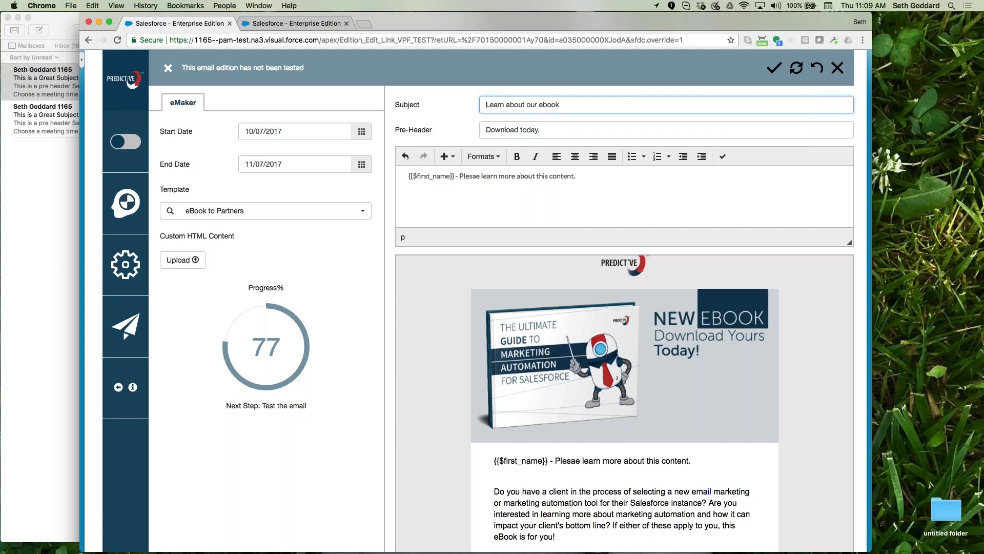
- Set the edition's start date to 09/07/2017 and its end date to 09/08/2017
click(363, 133)
click(294, 274)
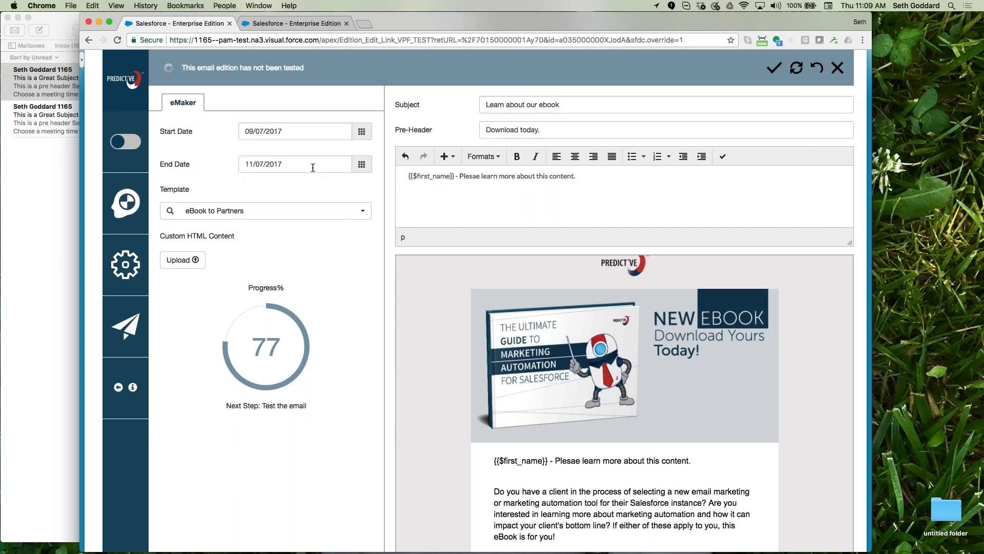
click(361, 164)
click(250, 184)
click(251, 184)
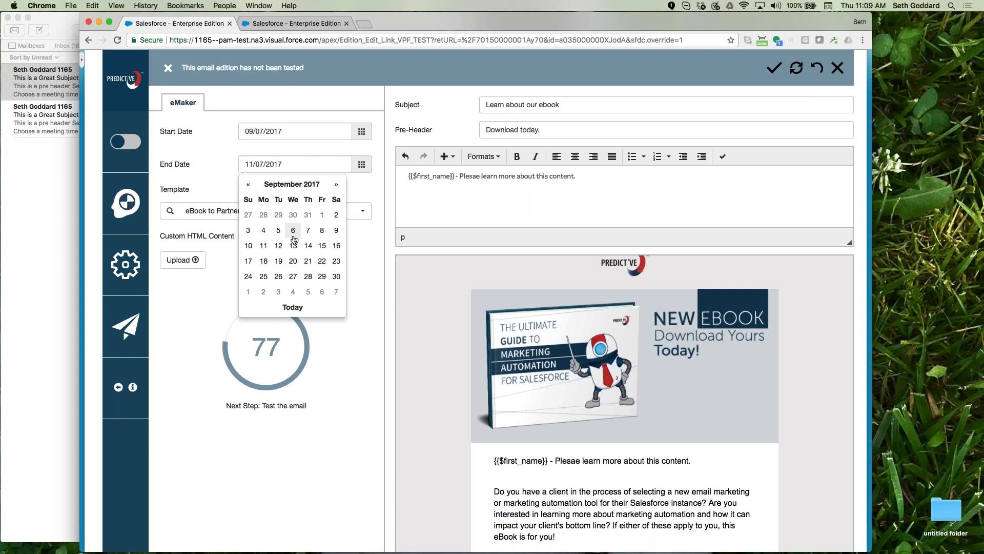
click(322, 230)
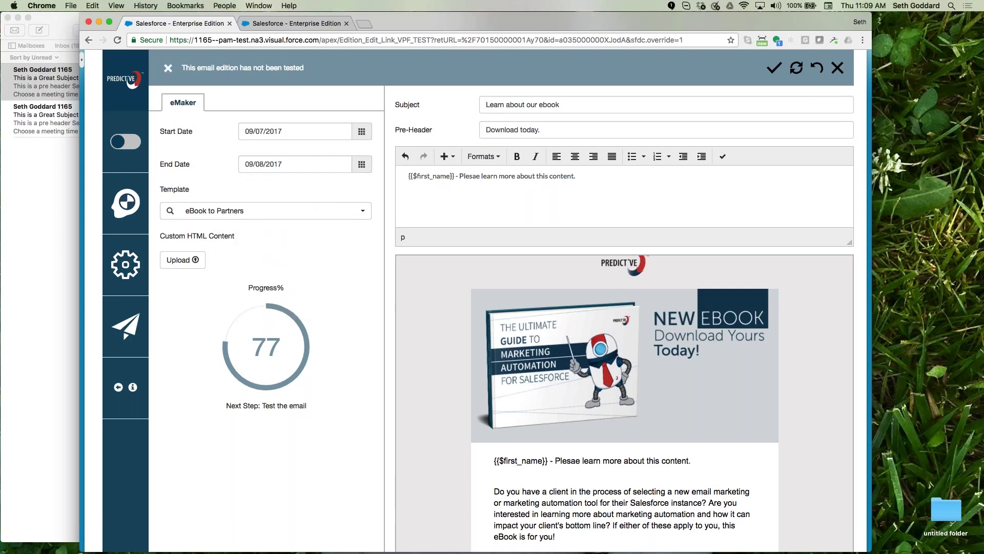
- Send a test of the edition using Send Test to Me, with the test recipient's e-mail address entered
click(131, 204)
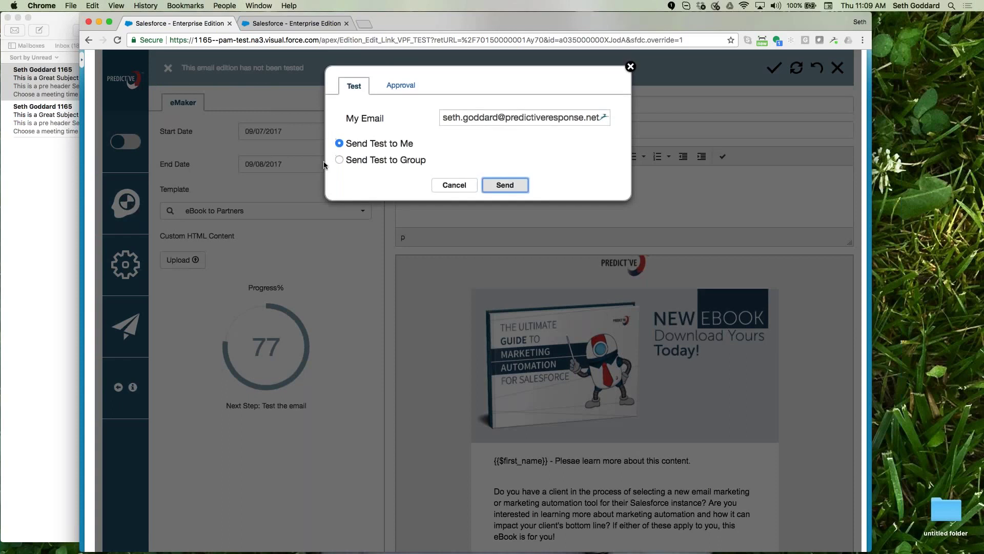
click(497, 116)
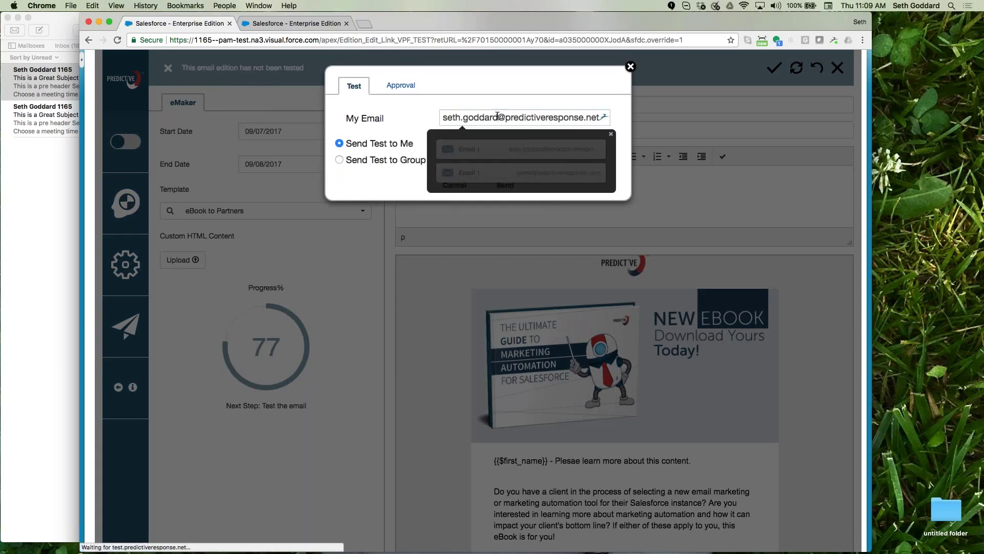
double_click(497, 116)
text(seth0)
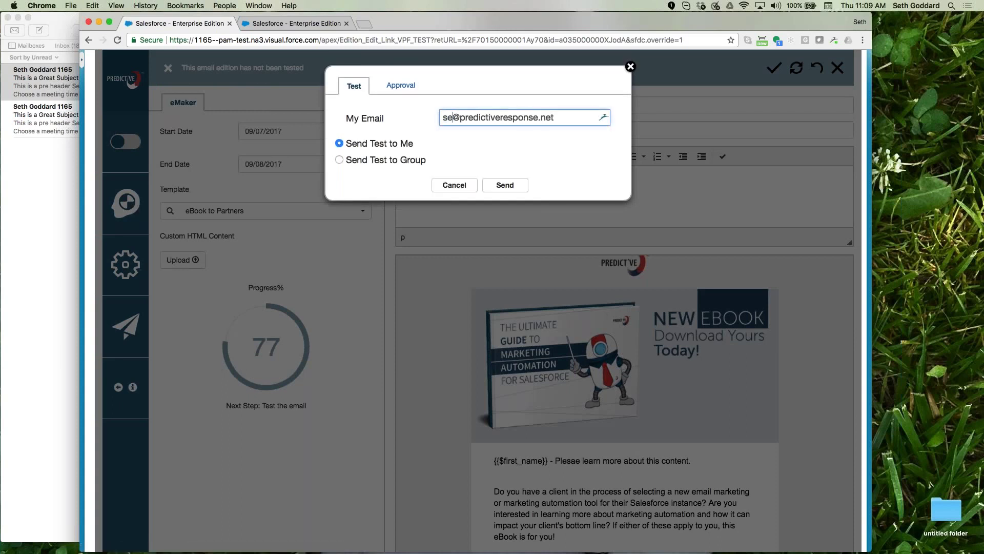
text(5)
click(505, 186)
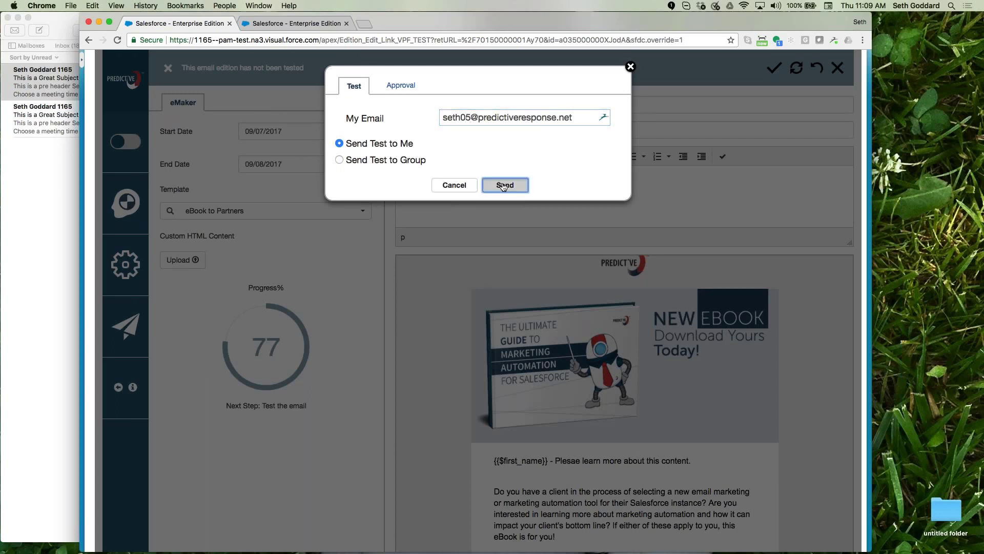
click(662, 120)
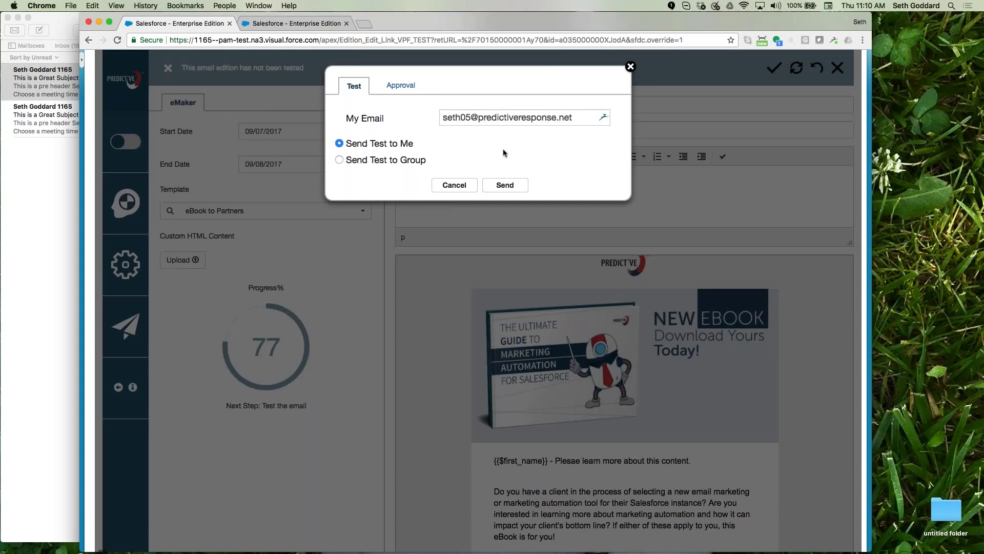
- Try to send a test of the edition to the test group
click(364, 163)
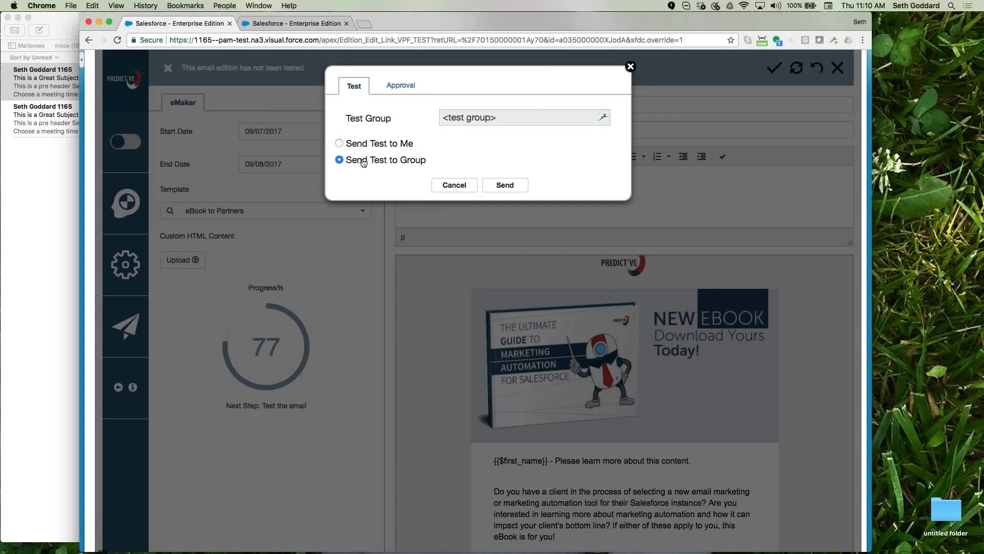
click(508, 186)
click(662, 119)
click(630, 67)
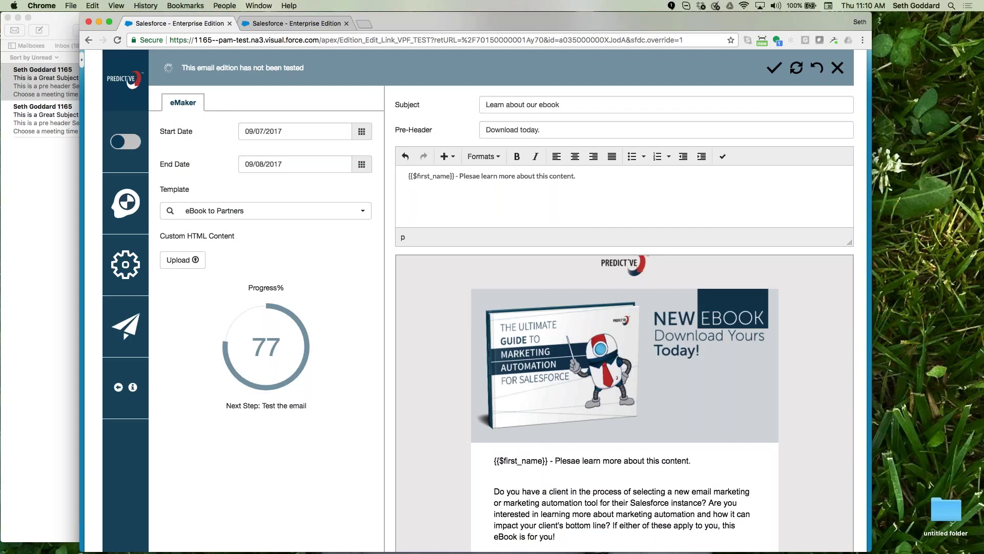
- Try to send a test of the edition using Send Test to Me, with the test recipient's e-mail address entered
click(125, 210)
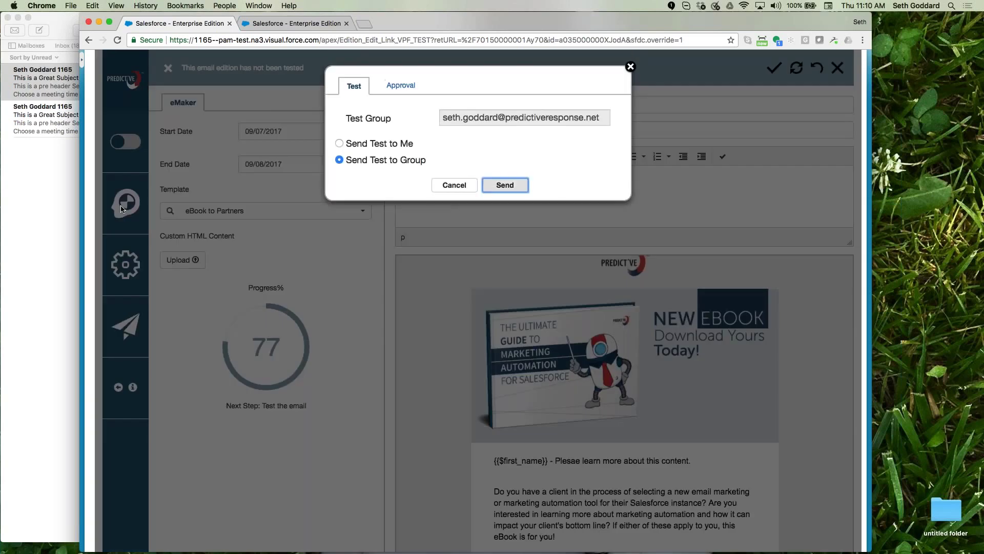
click(339, 143)
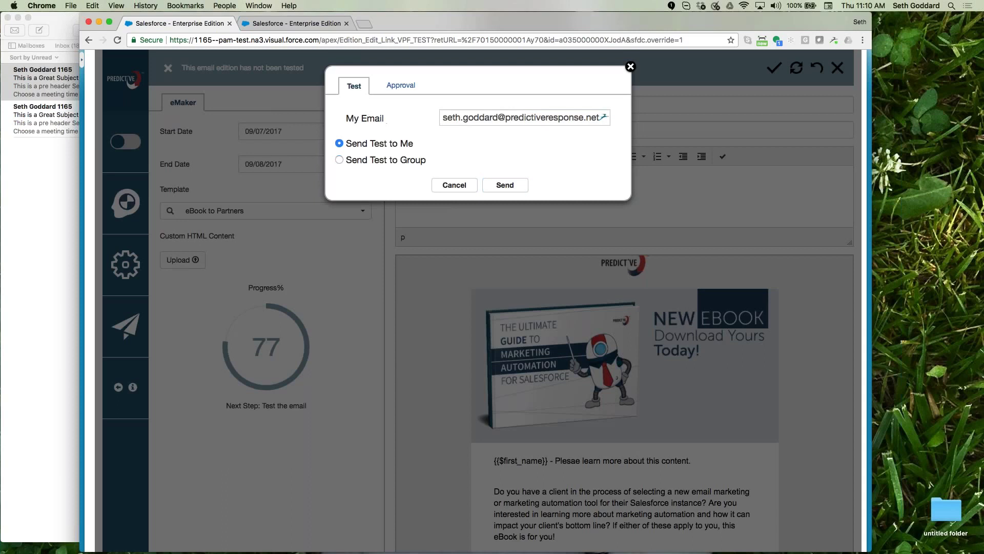
double_click(487, 117)
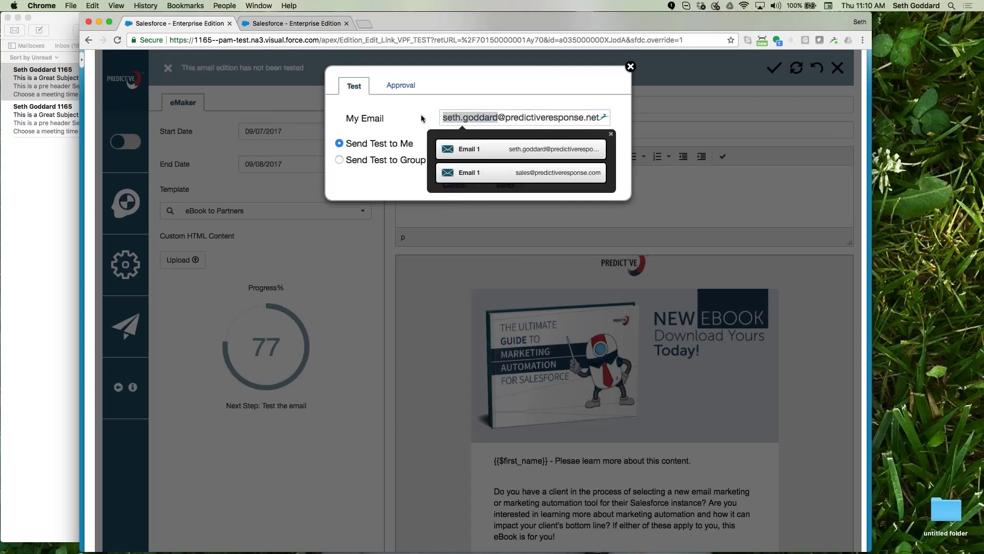
drag(498, 117, 460, 118)
key(BackSpace)
text(05)
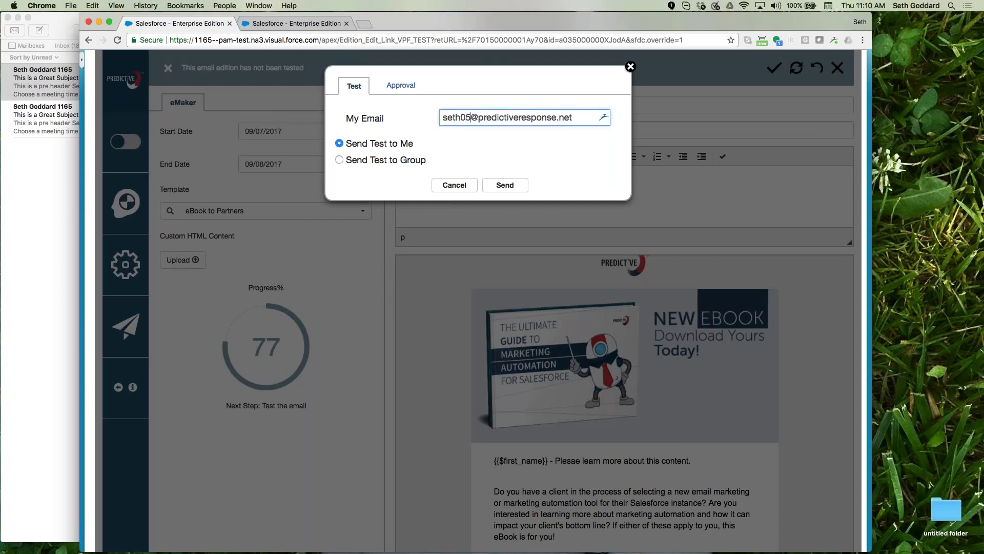
click(506, 188)
click(647, 124)
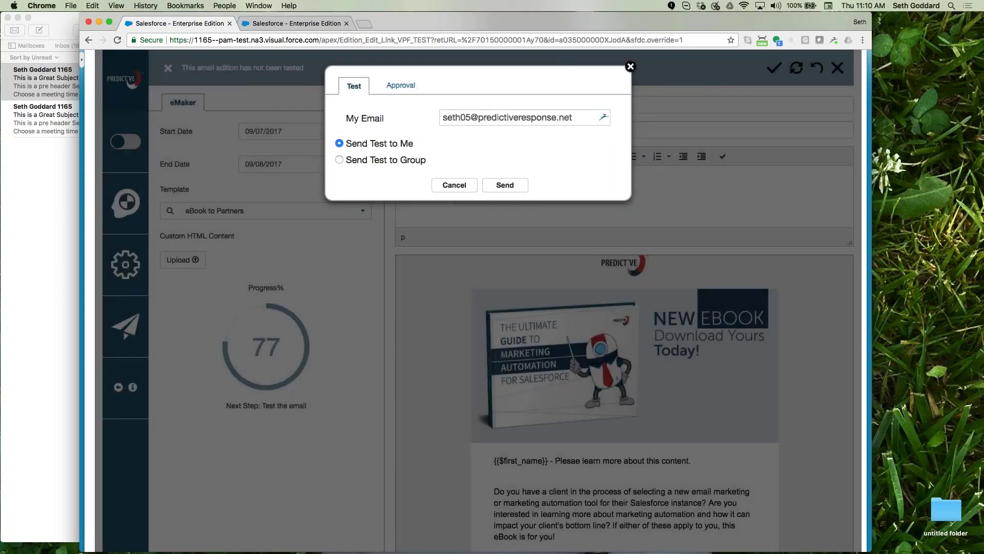
click(630, 67)
- Replace the edition's content with the "Trailhead Atlanta Invite Email - Partners/Consultants" template and append "Join me at the conference." to the body text
click(266, 212)
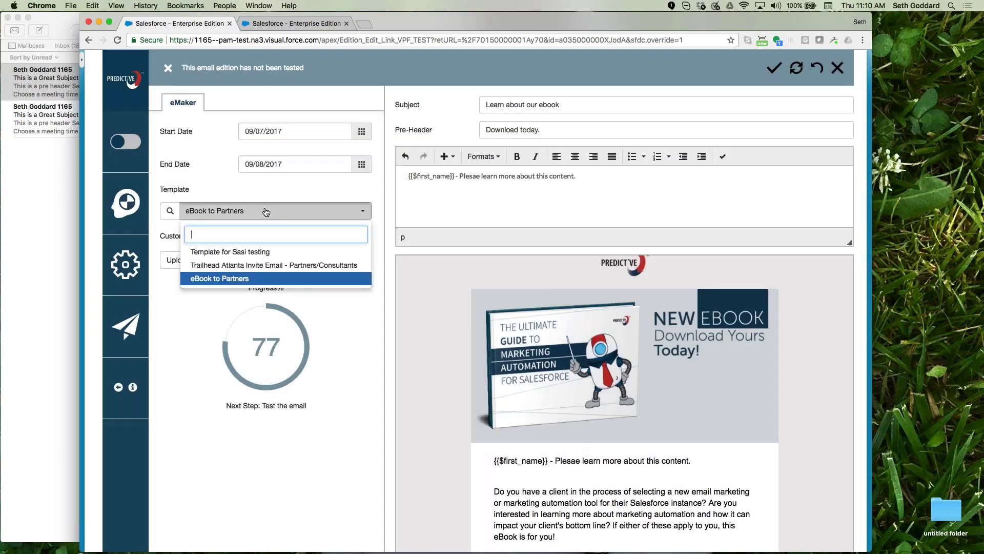
click(253, 265)
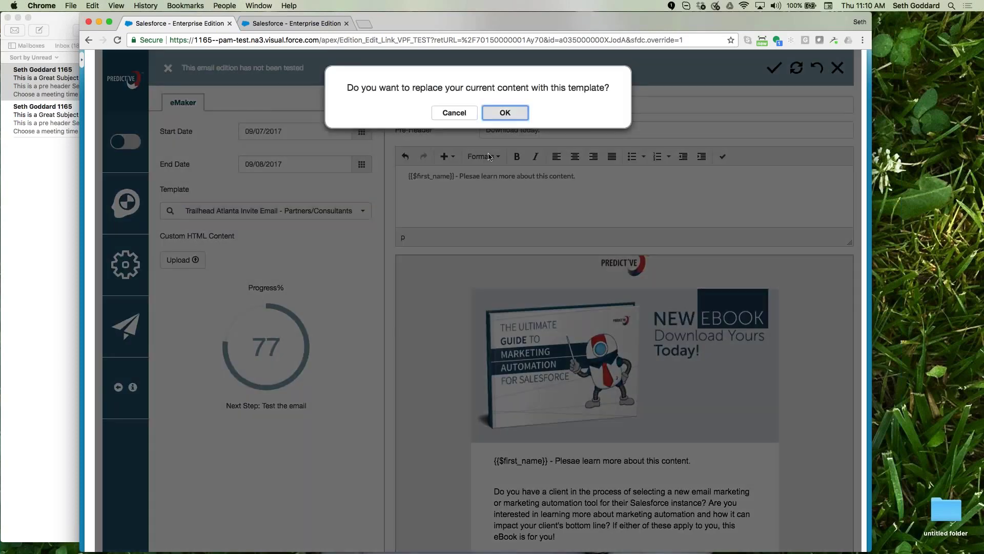
click(506, 113)
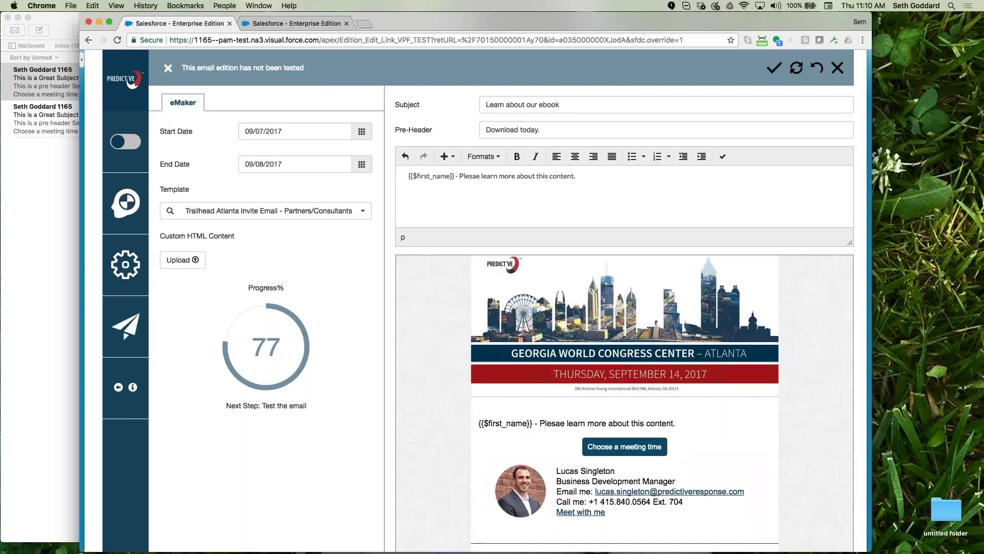
click(604, 172)
text(Join me at the conference.)
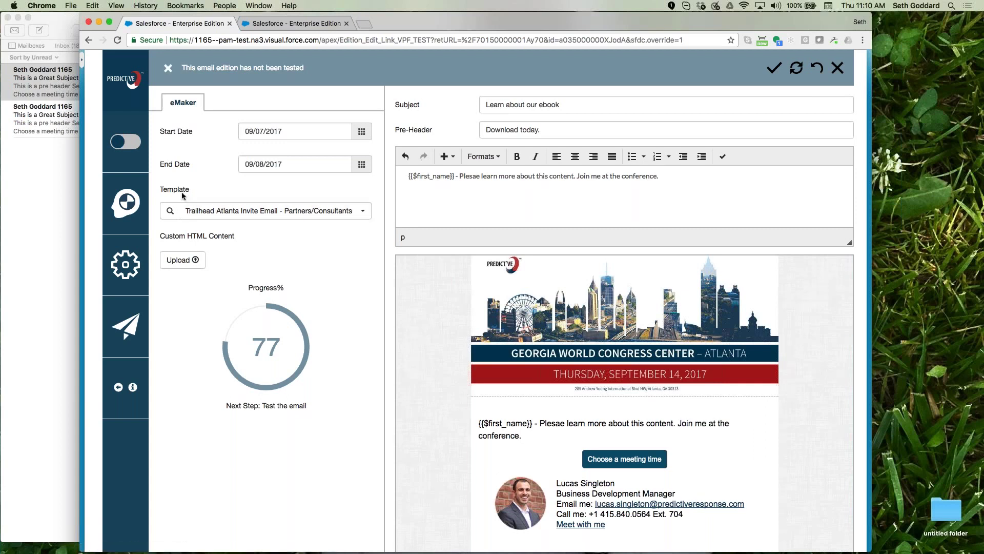
- Send a test of the updated edition to a single recipient, replacing the prefilled address with the test recipient's e-mail address
click(124, 205)
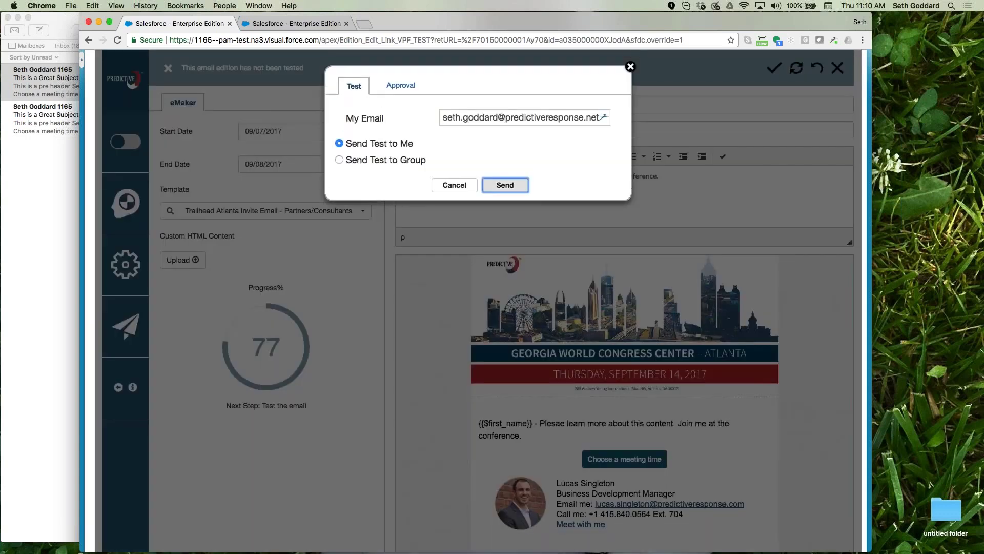
drag(497, 117, 462, 116)
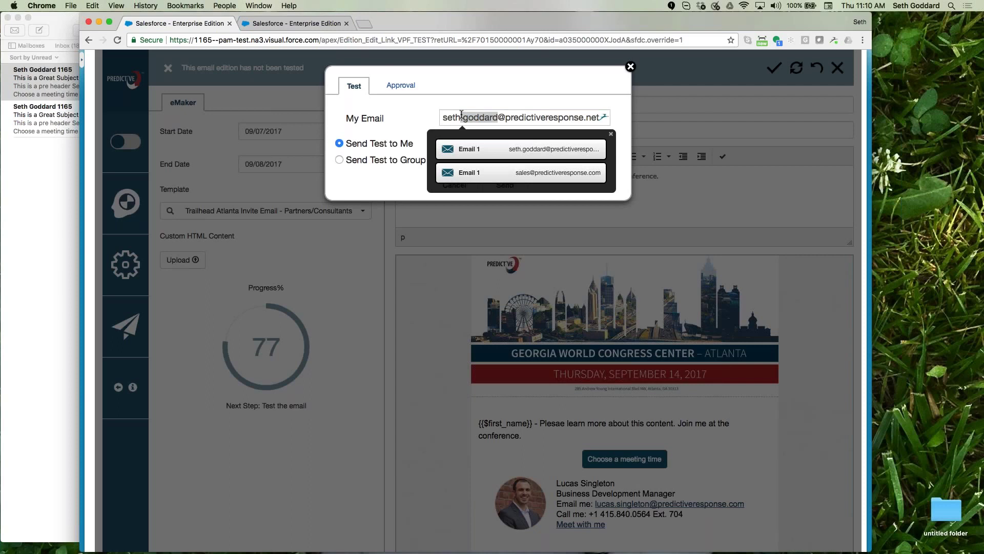
double_click(478, 117)
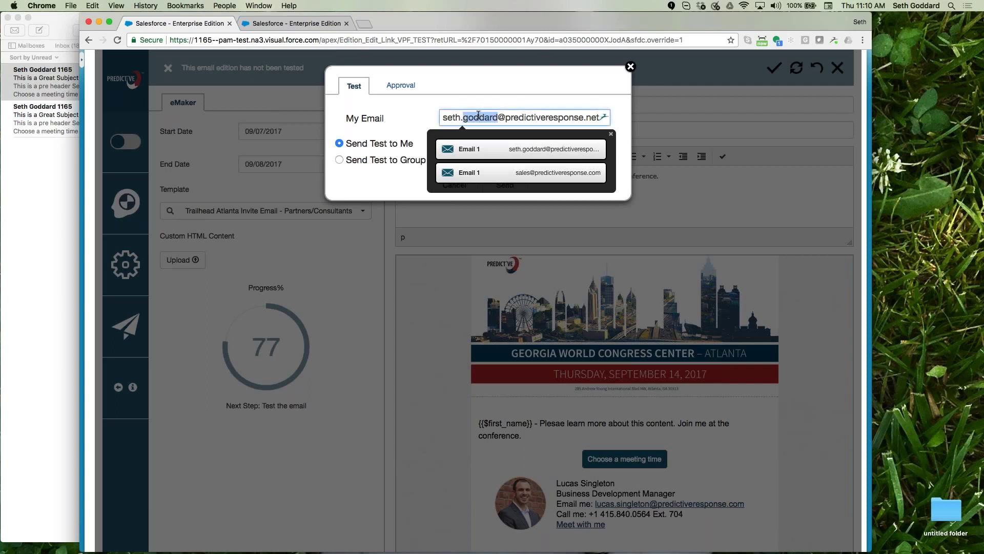
key(BackSpace)
key(BackSpace)
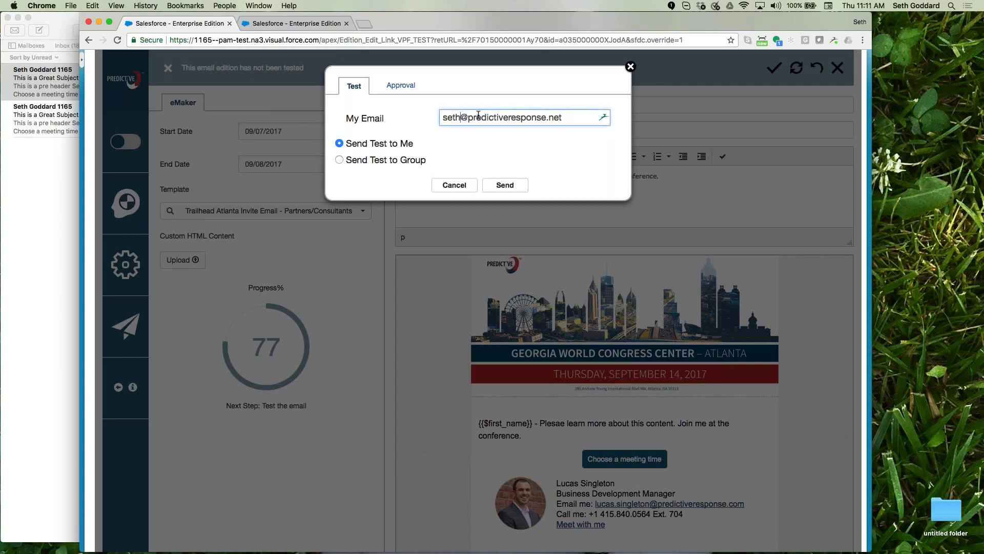
text(06)
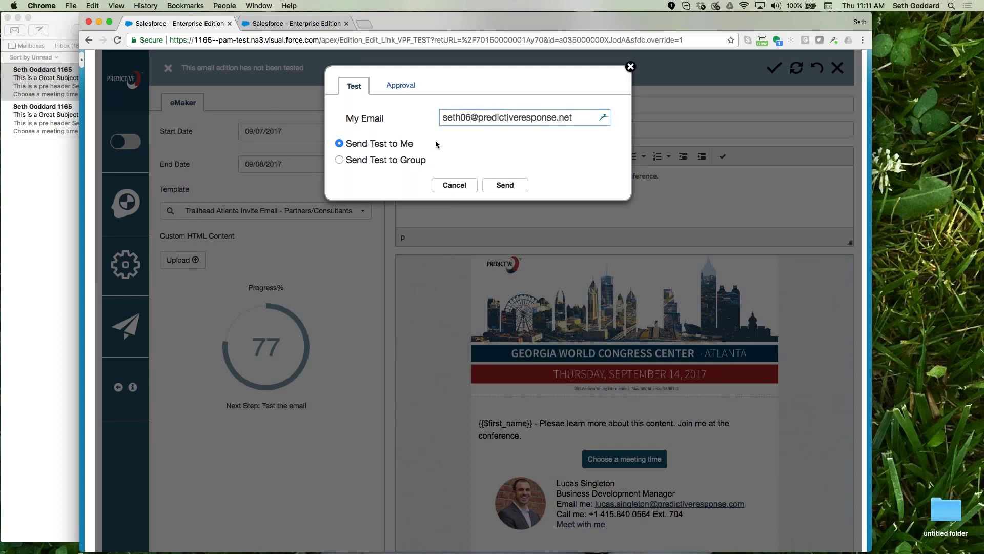
click(511, 187)
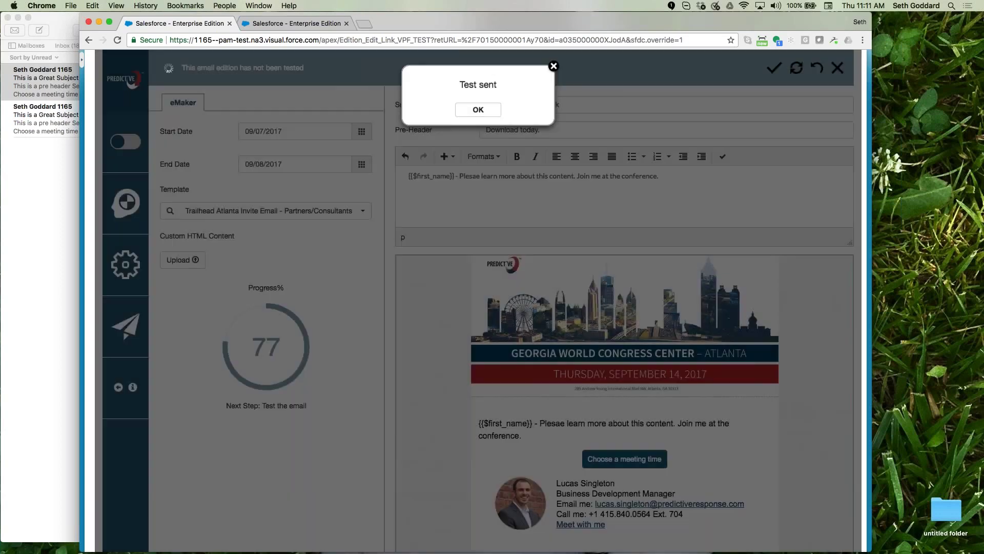
click(478, 108)
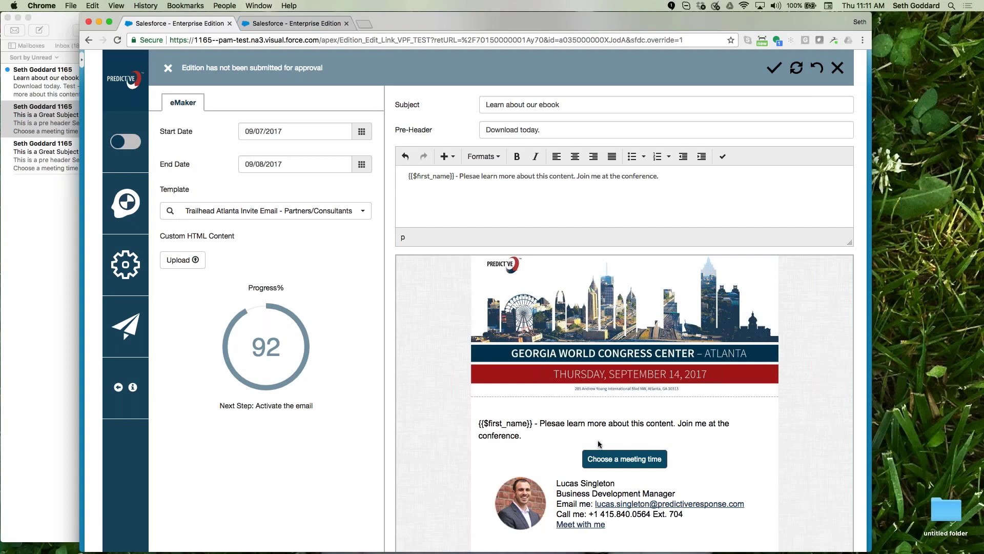
- Switch to Mail and examine the received "Learn about our ebook" test message, comparing its content with the edition preview
scroll(601, 444, down, 2)
scroll(624, 359, up, 3)
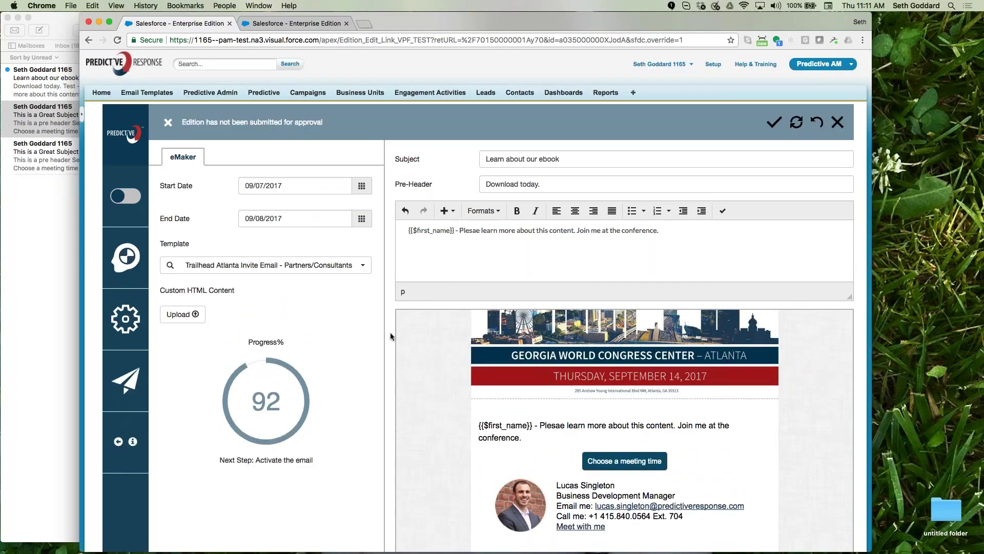
scroll(390, 333, down, 3)
click(44, 82)
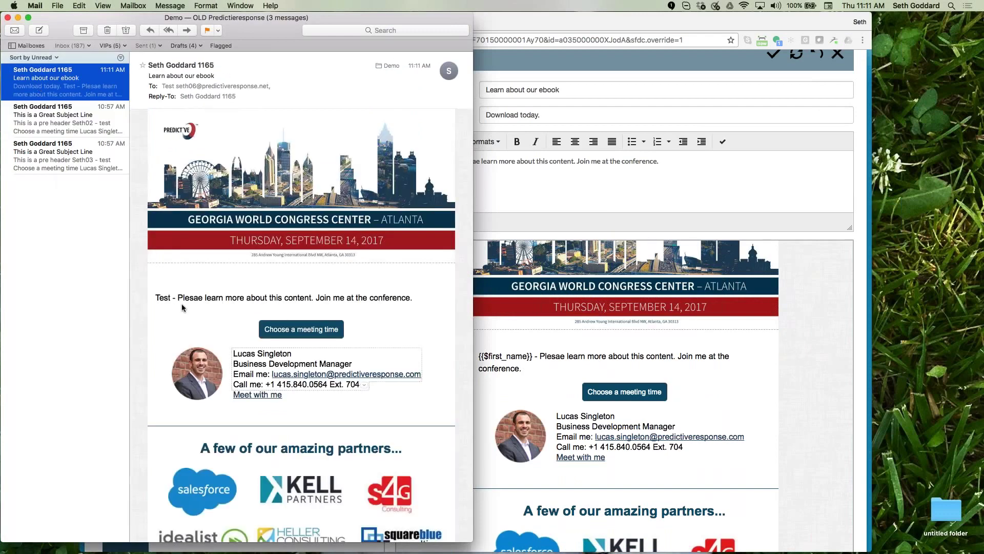
click(165, 296)
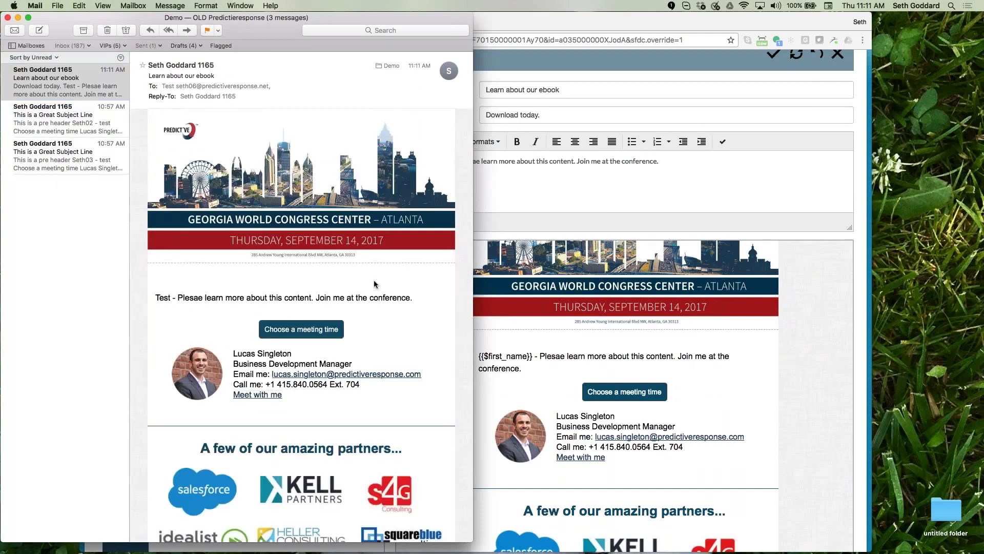
drag(417, 301, 172, 297)
click(172, 297)
scroll(172, 269, down, 5)
scroll(172, 269, down, 3)
scroll(172, 269, up, 6)
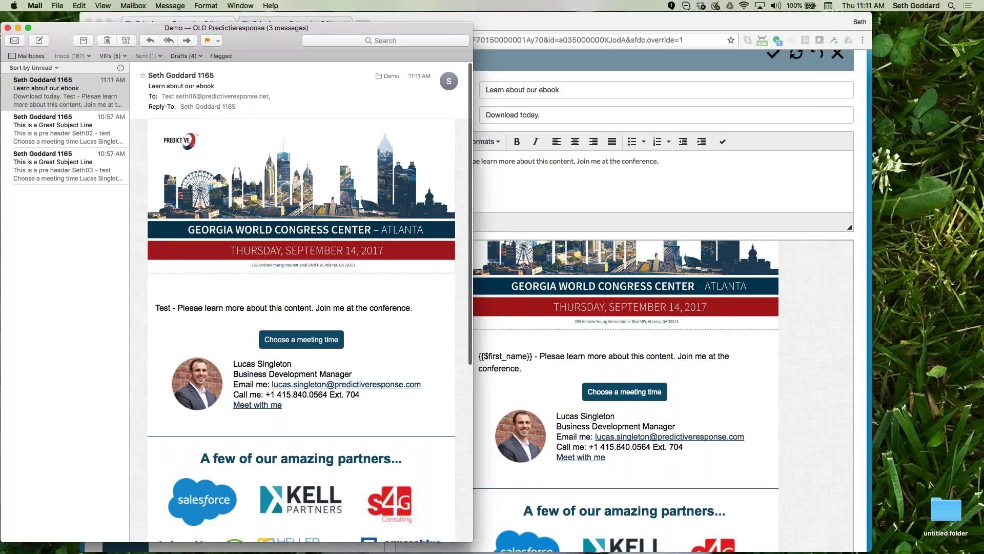
drag(323, 13, 325, 65)
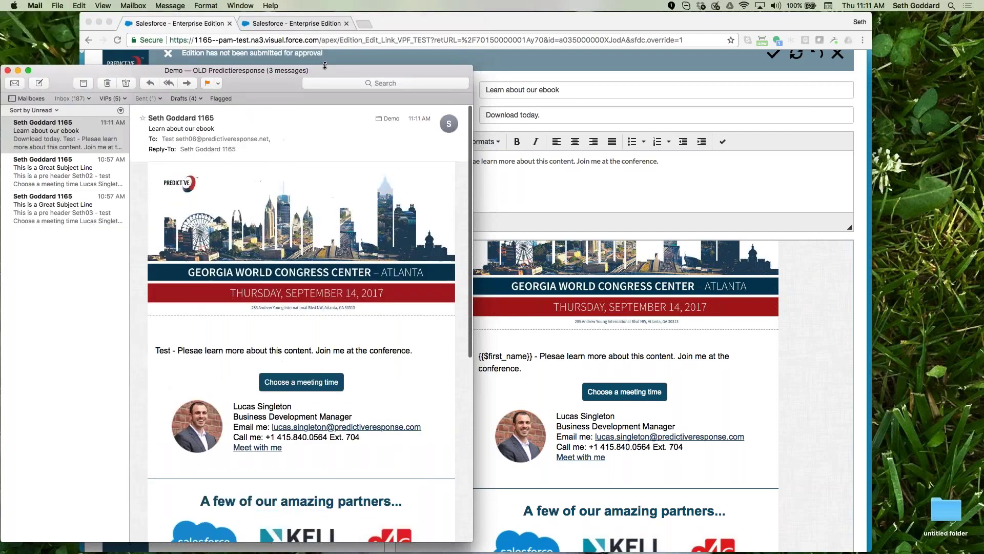
- Switch back to Salesforce in Chrome and activate the email edition
click(594, 346)
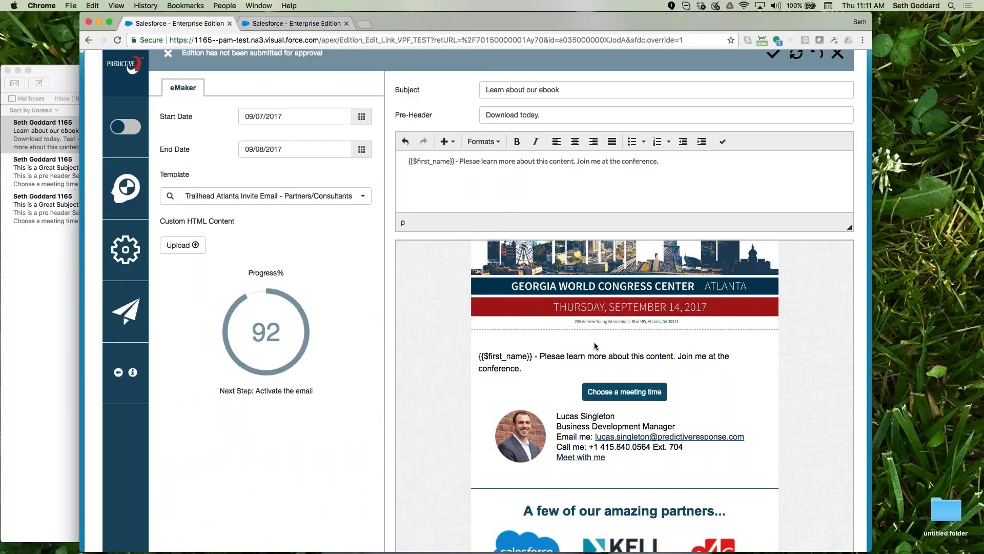
click(123, 131)
scroll(154, 131, up, 3)
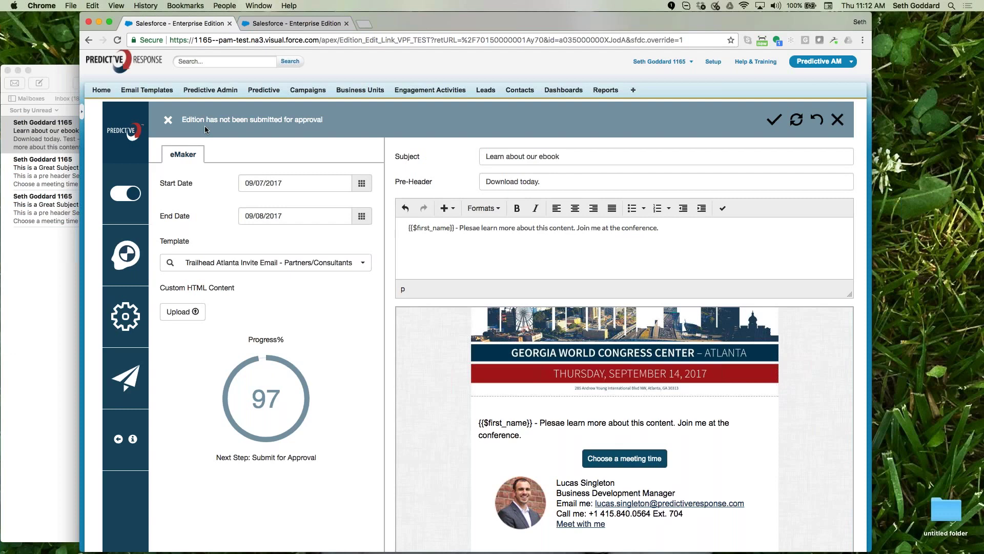
- Submit the edition for approval using Send to Approval with the preset approval e-mail, accepting its content and send settings as final
click(123, 263)
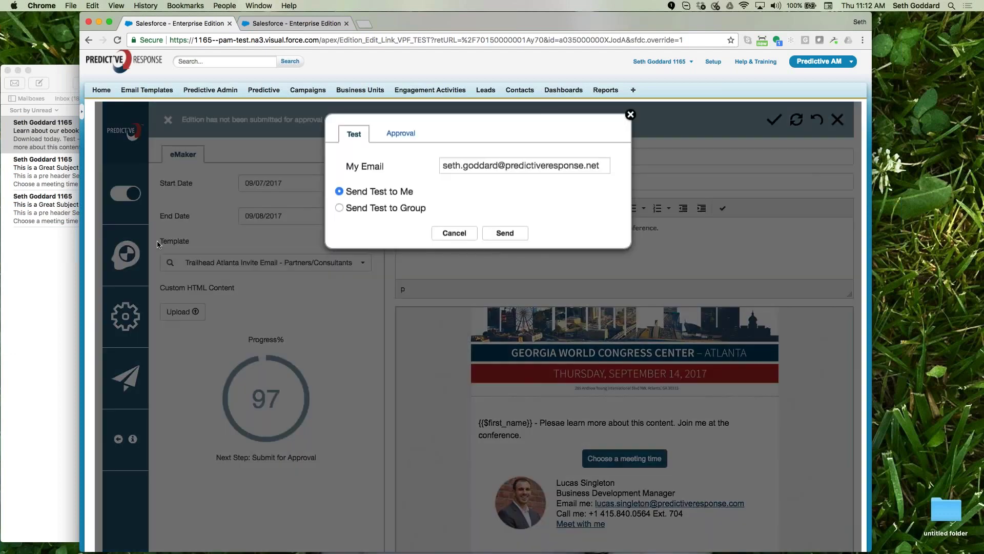
click(400, 133)
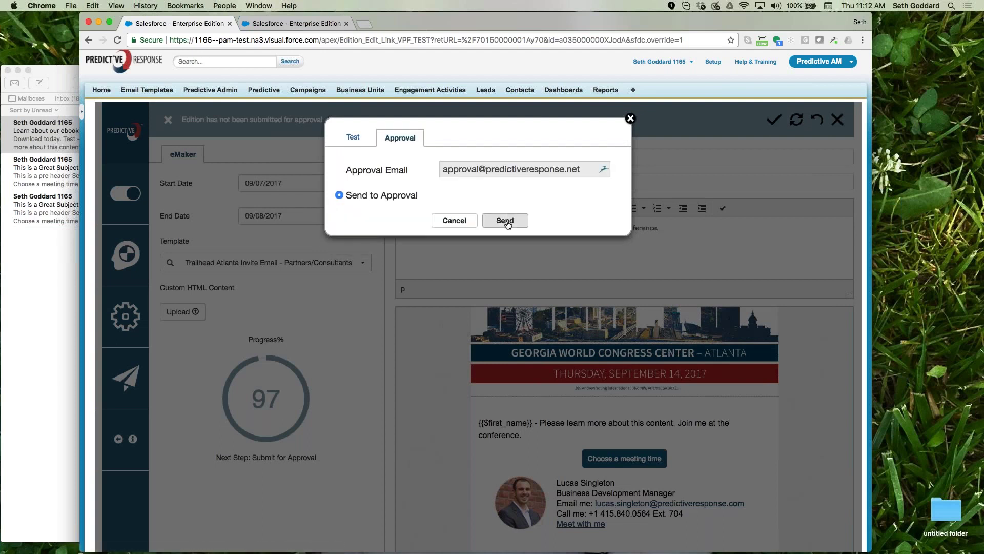
drag(584, 170, 441, 170)
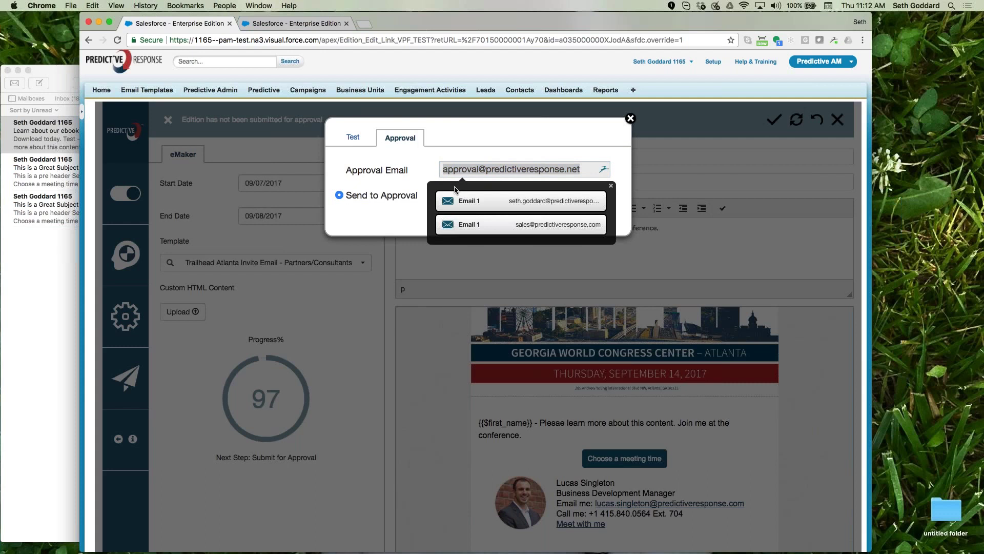
click(615, 126)
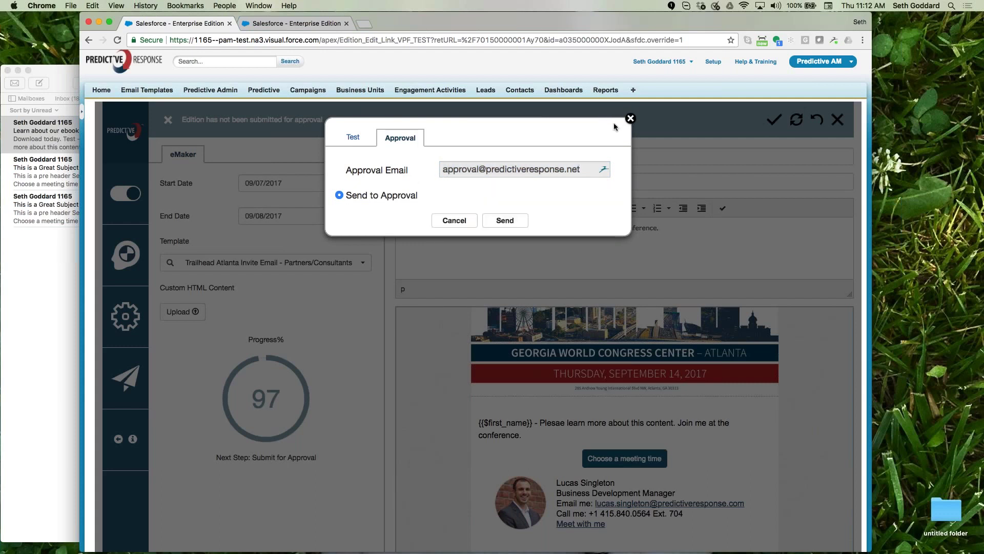
click(504, 220)
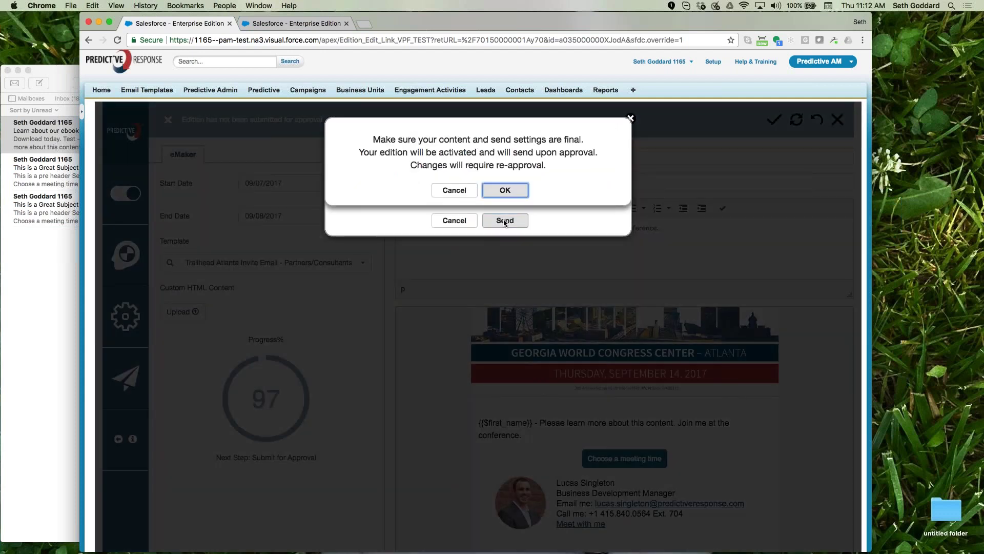
click(505, 194)
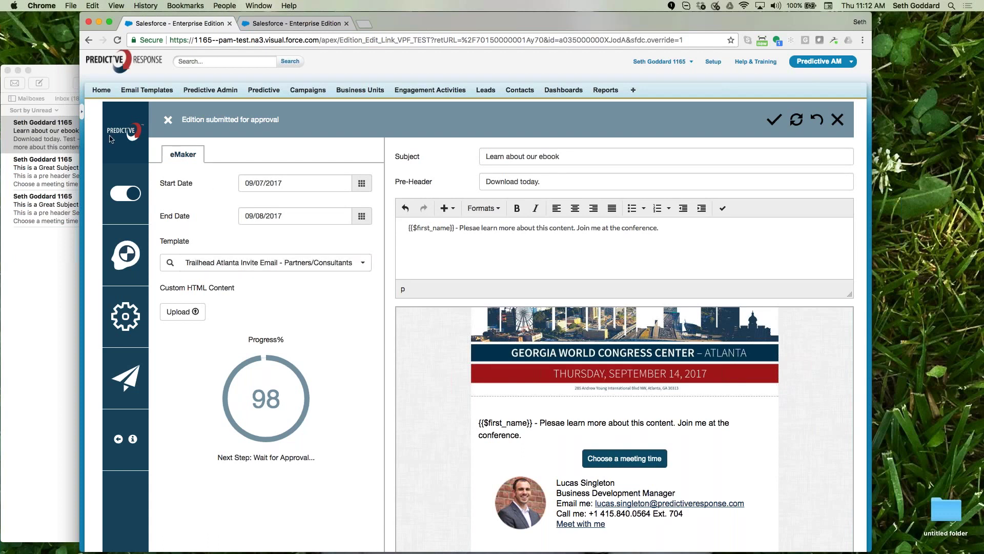
- Open the Edition 2 record from the recent items and open its pending approval request for approving or rejecting
click(81, 111)
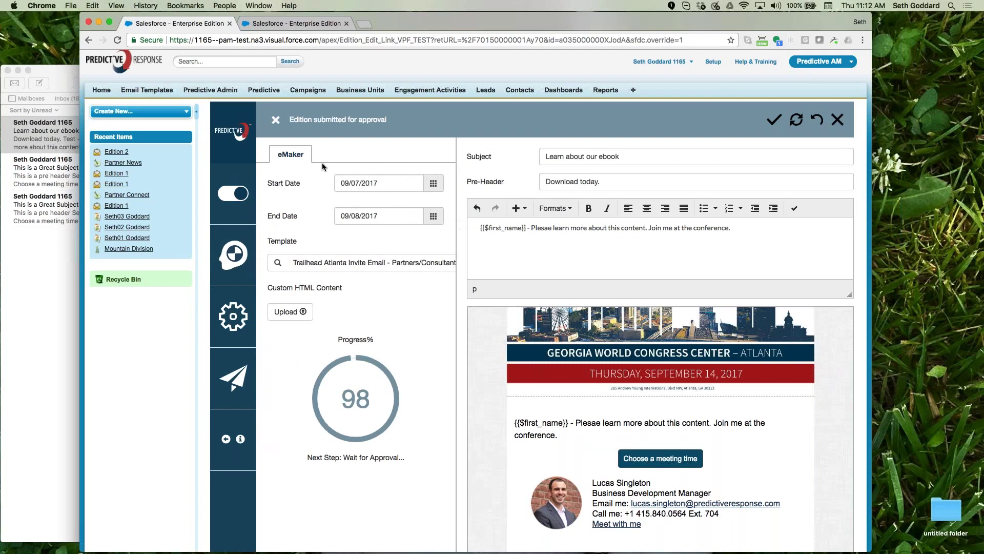
click(117, 152)
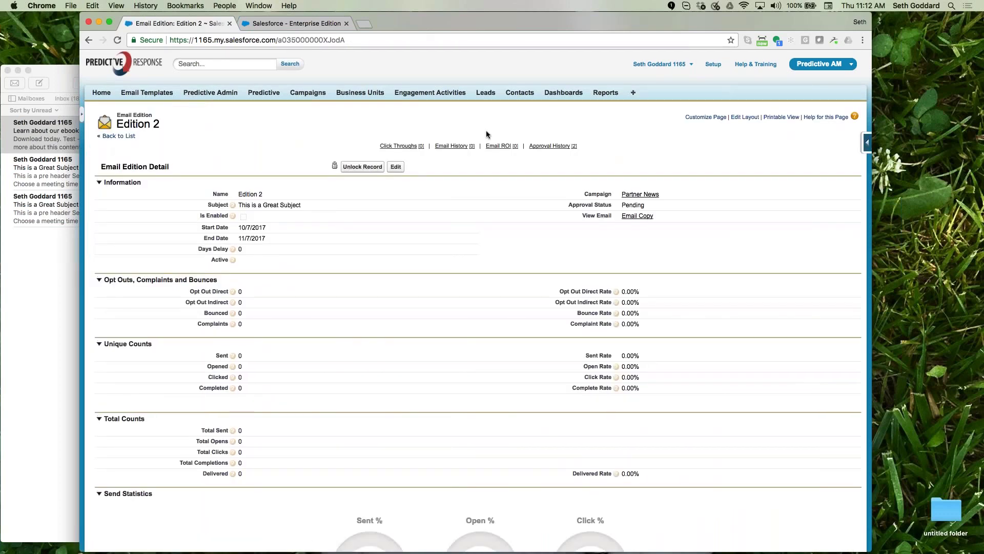
mouse_move(549, 151)
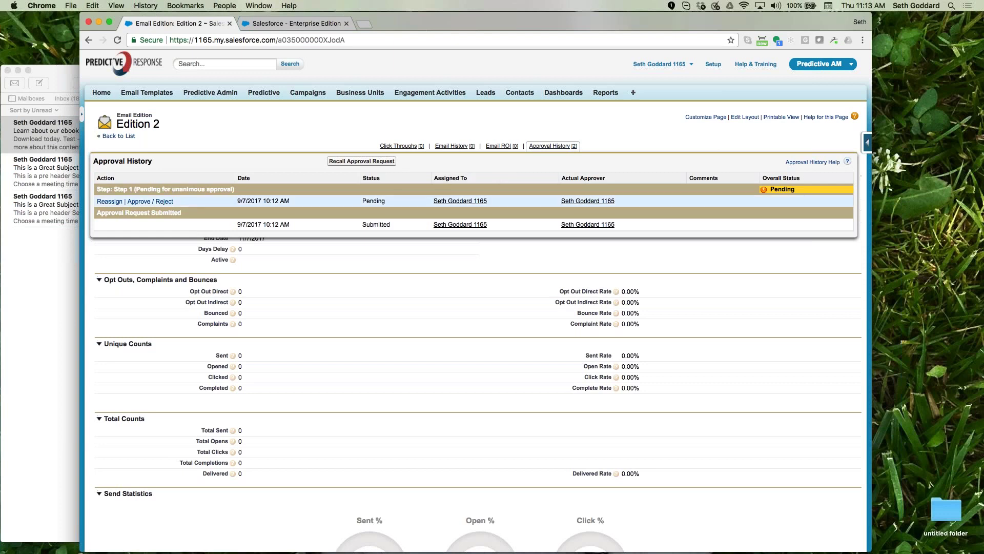
click(150, 201)
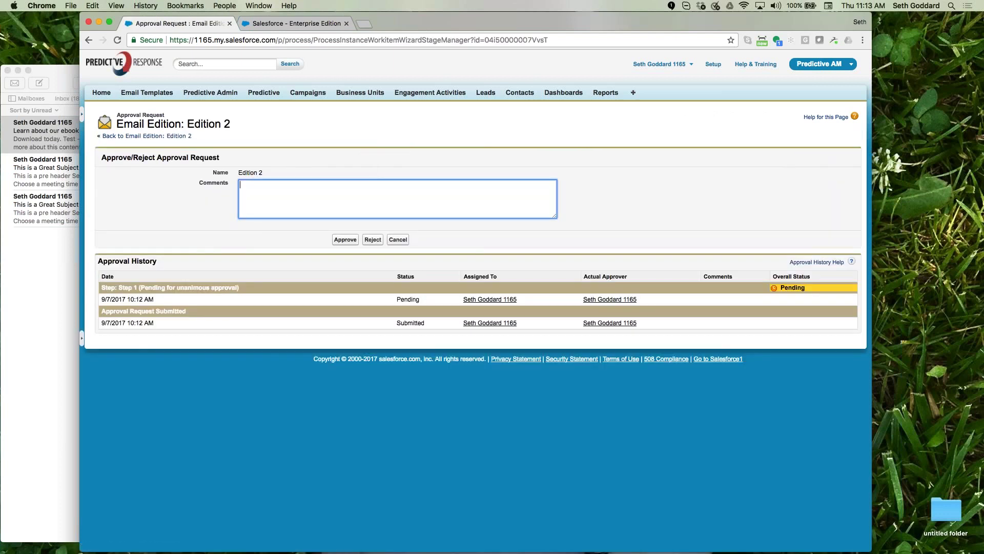
- Approve the Edition 2 request with the comment "Approved" and reopen the edition for editing
text(Approved)
click(346, 240)
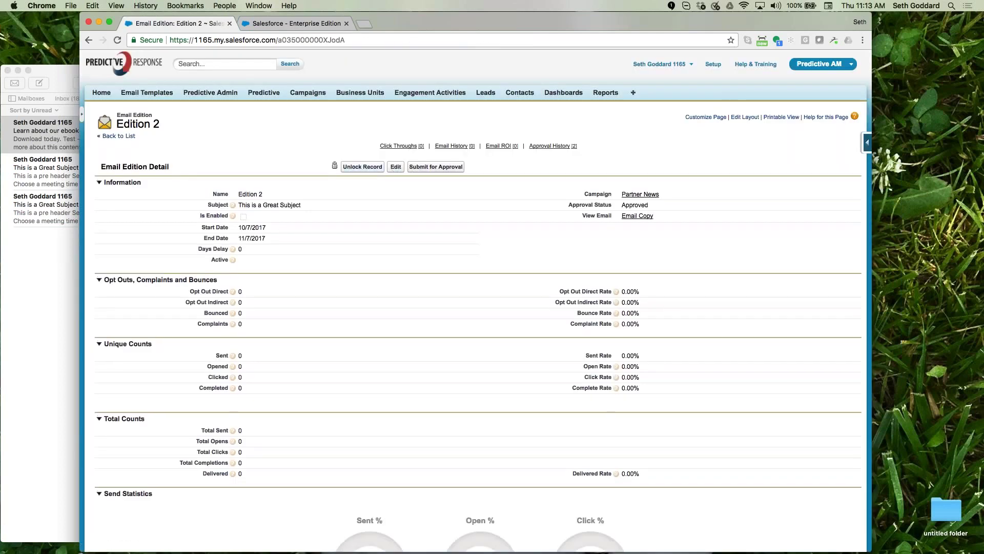
click(396, 167)
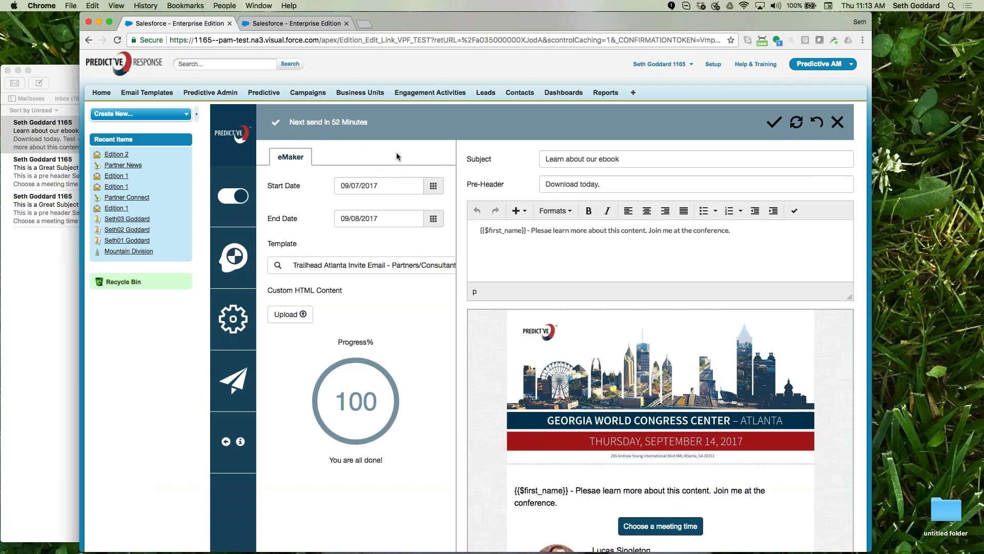
click(977, 171)
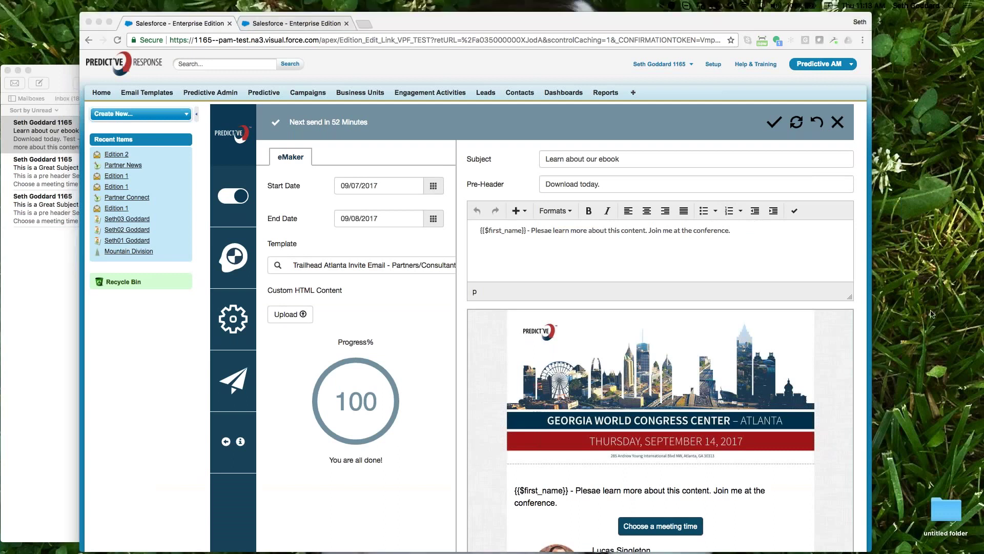
click(463, 336)
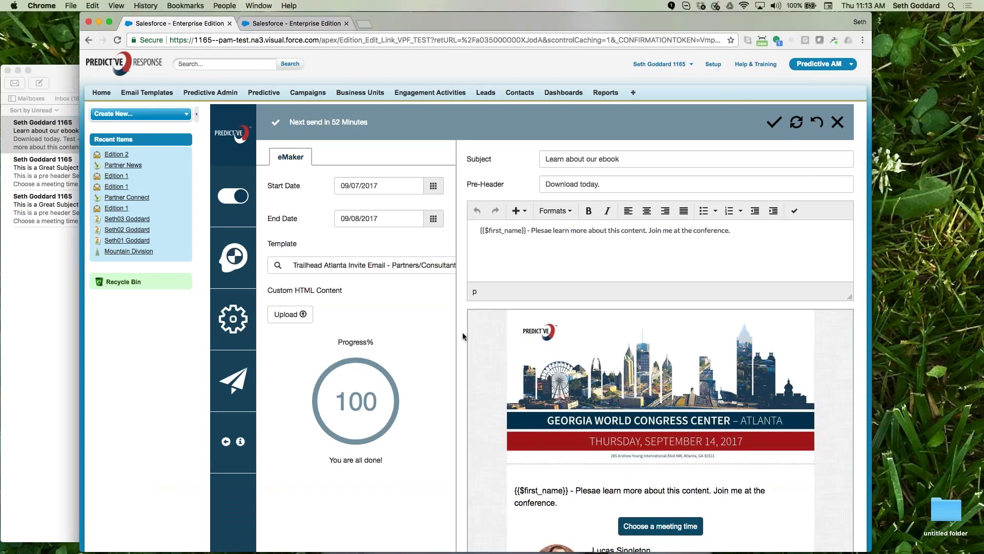
drag(608, 23, 560, 15)
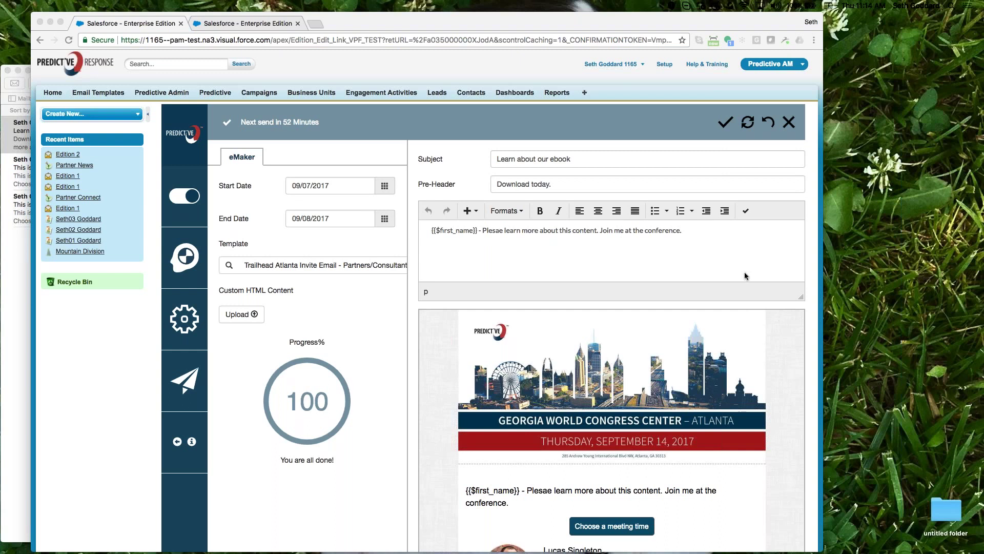
click(437, 127)
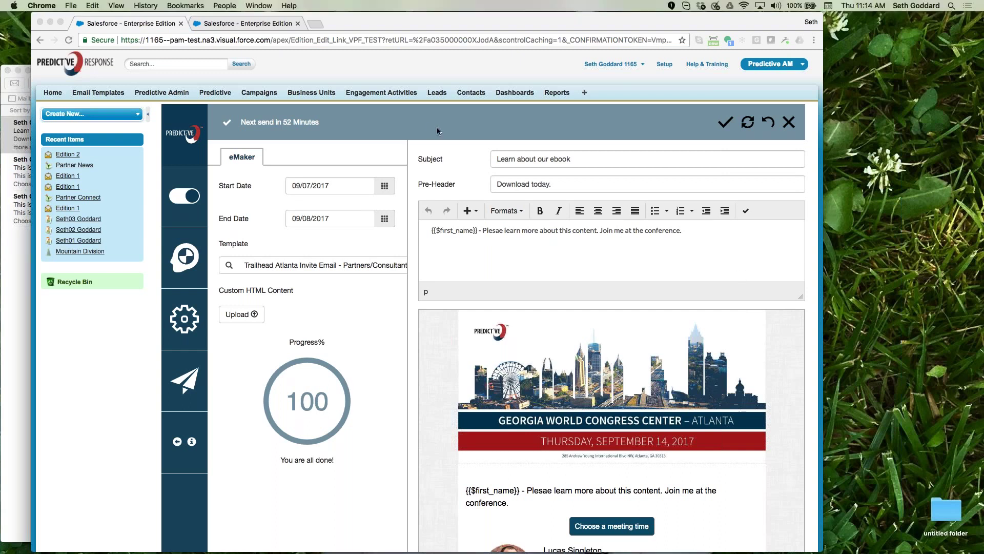
- Switch to the Email Templates page, open "eBook to Partners" in the template editor and look through its content and settings
click(253, 23)
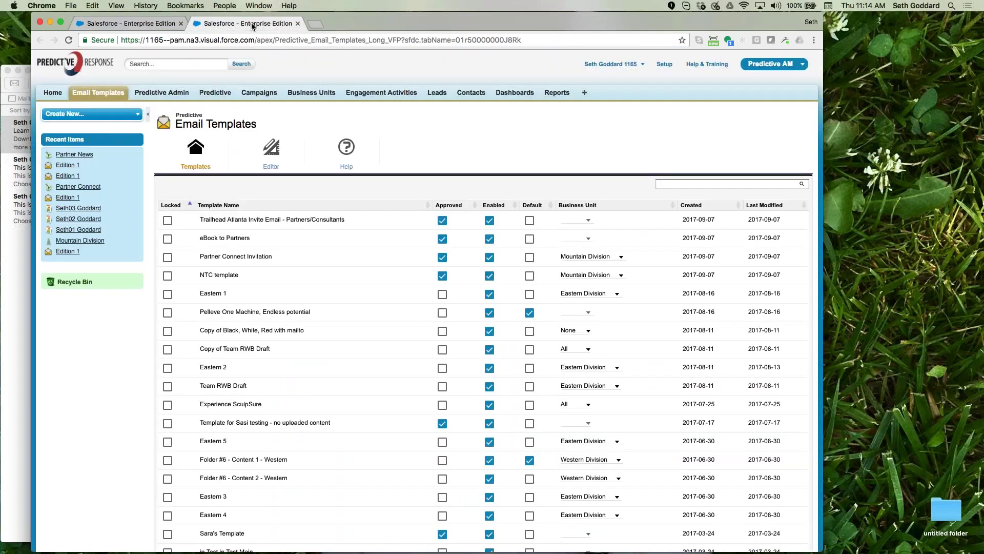
click(198, 165)
click(267, 156)
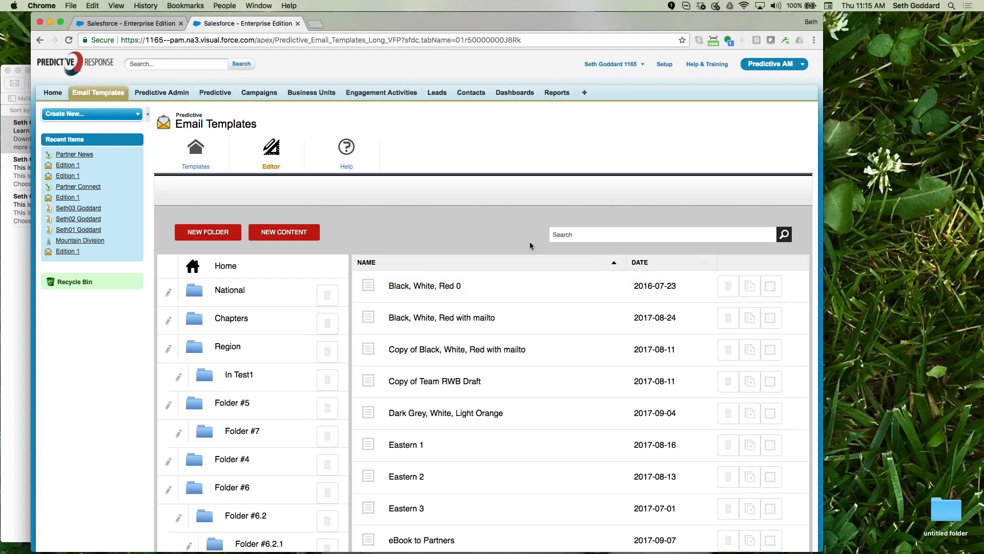
scroll(438, 307, down, 10)
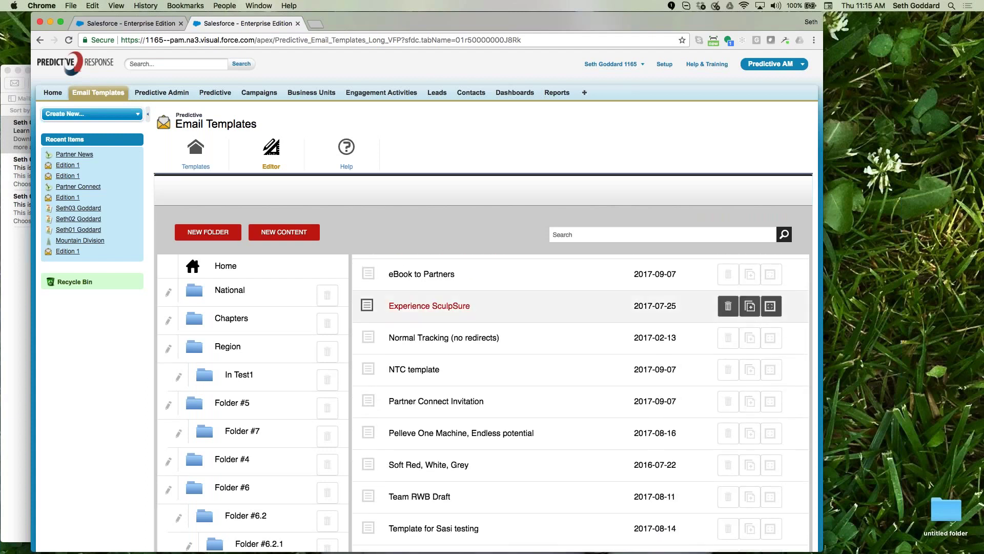
scroll(436, 306, up, 2)
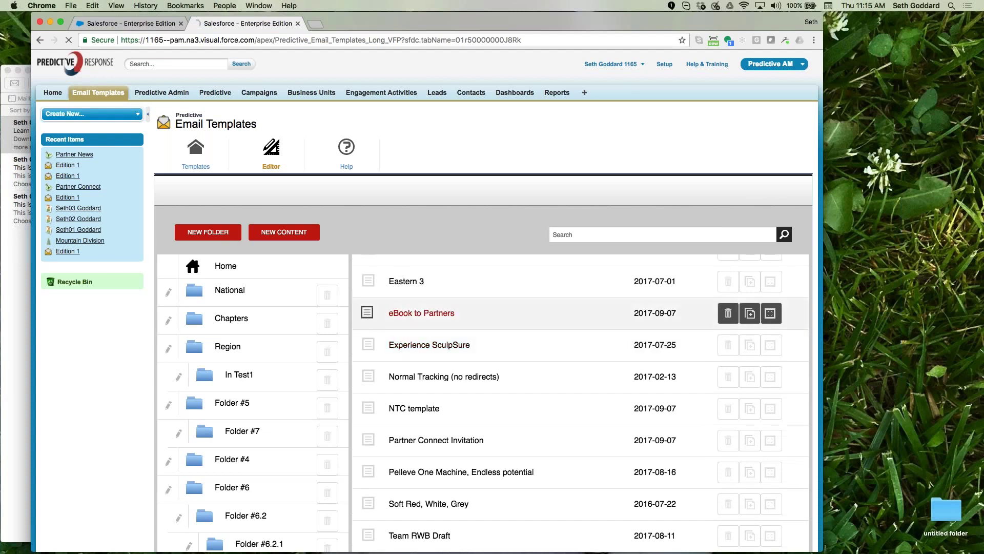
click(368, 314)
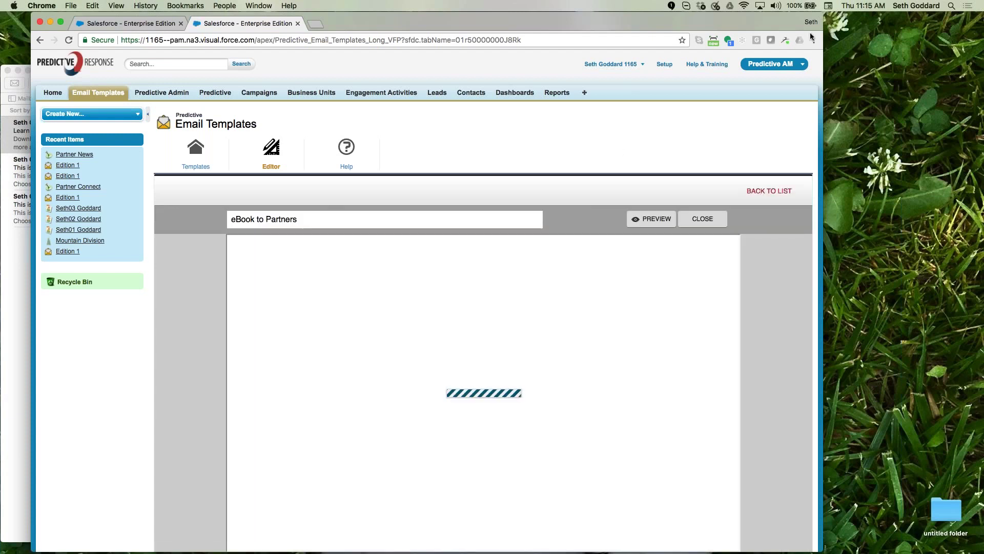
scroll(525, 390, down, 5)
scroll(525, 393, up, 5)
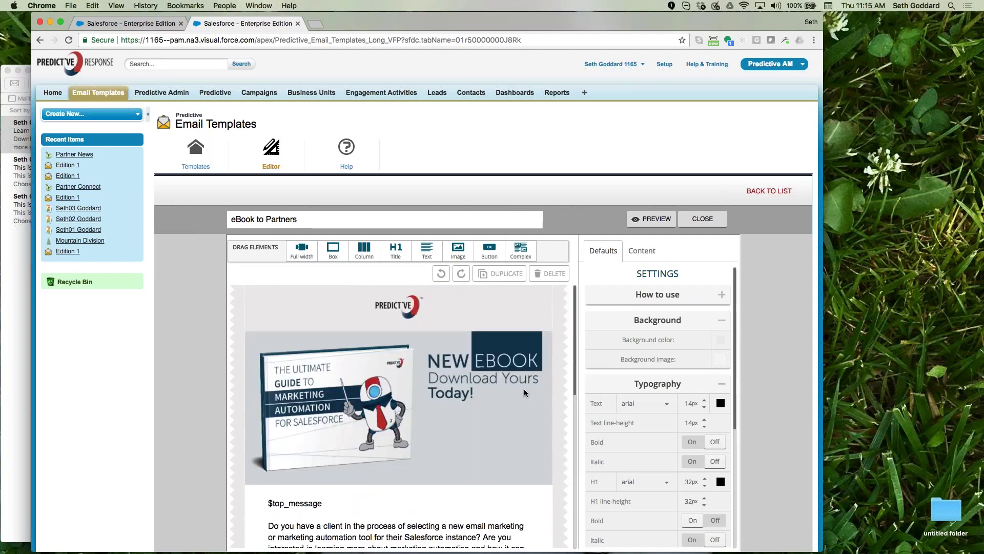
- Return to the approved email edition and send it immediately with Send Now, confirming the send
click(145, 25)
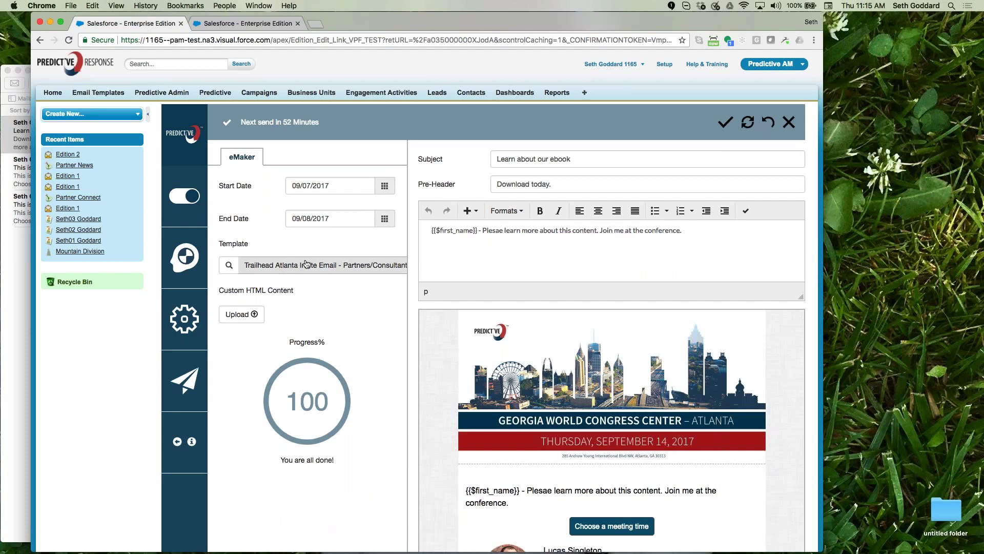
click(181, 382)
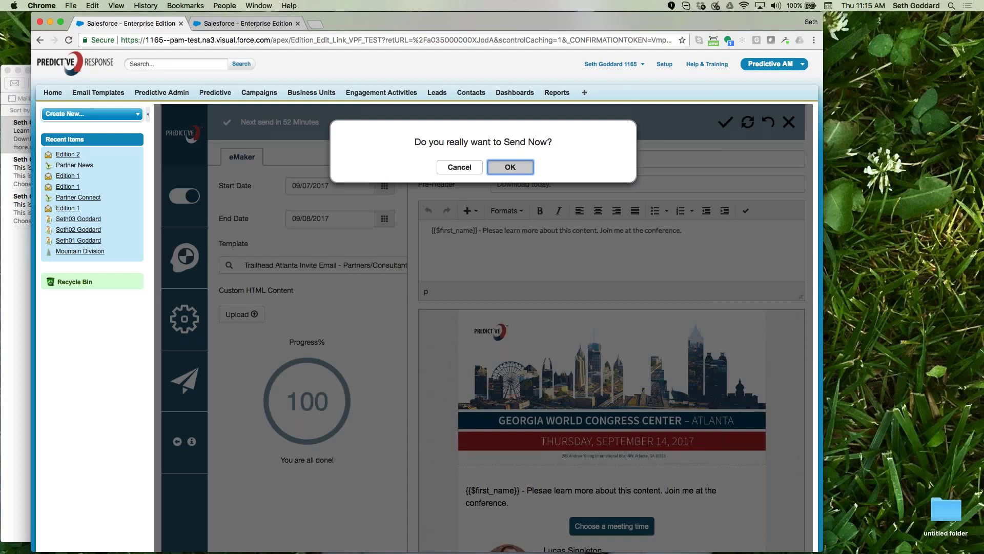
click(519, 173)
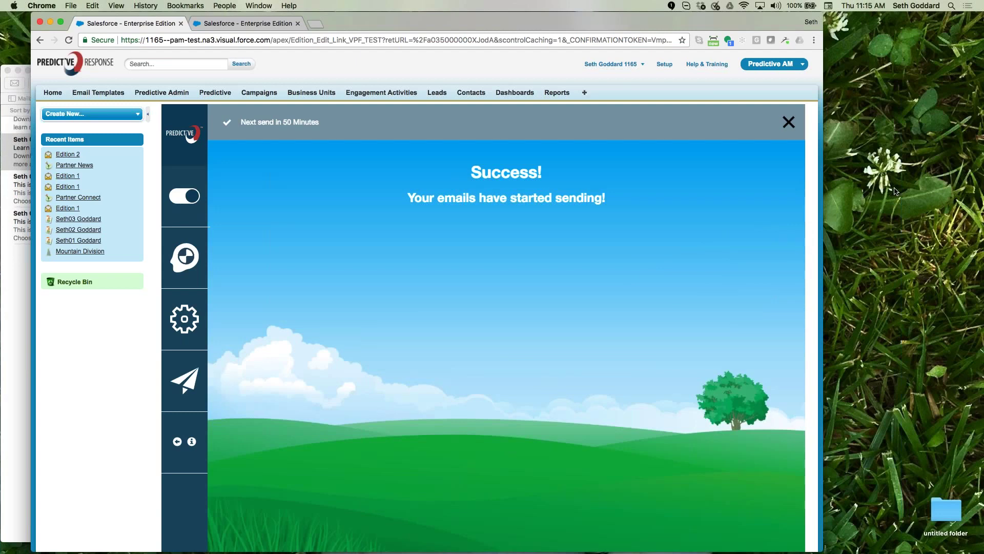
- Switch to Mail and compare the two newly received "Learn about our ebook" messages, checking the personalized first name in each
click(24, 140)
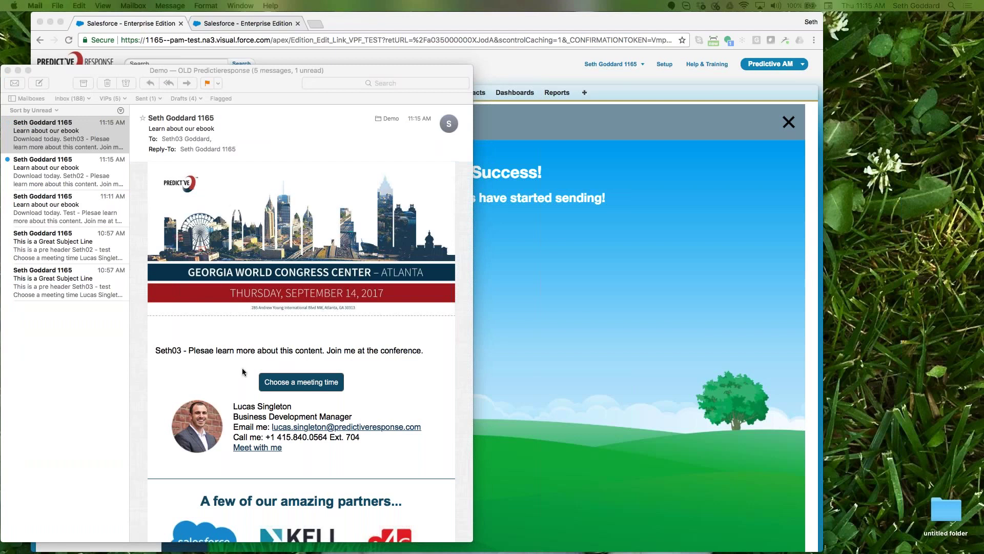
scroll(241, 359, down, 2)
scroll(205, 307, up, 2)
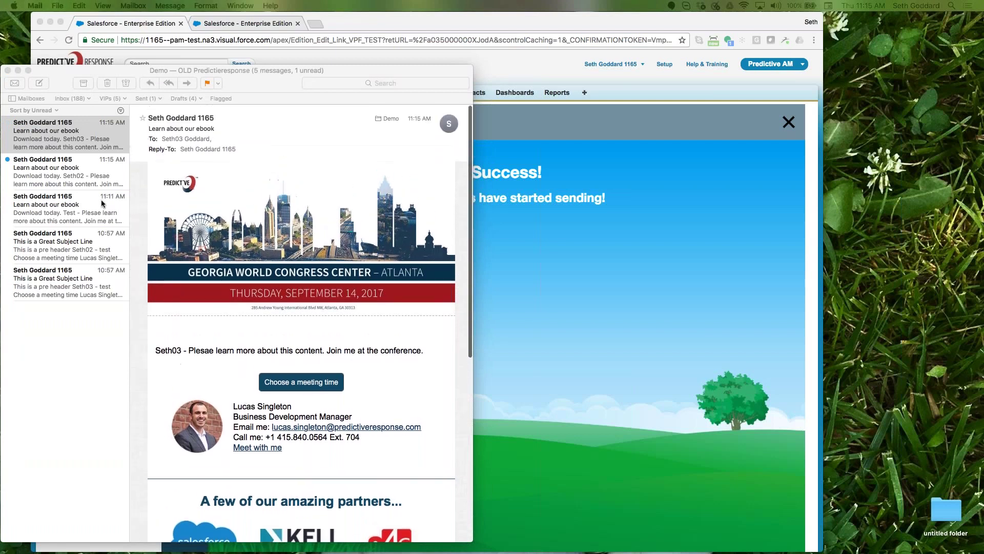
click(64, 168)
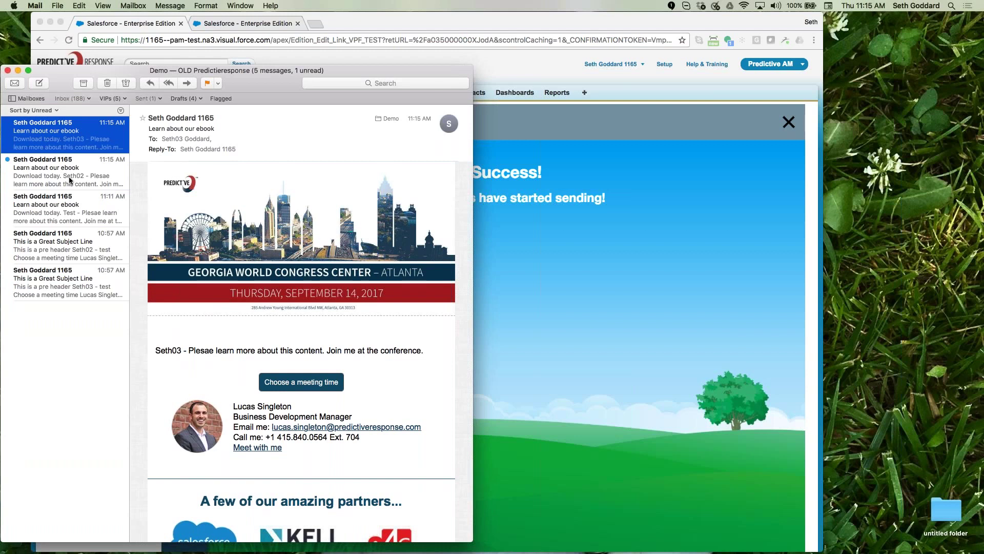
click(80, 178)
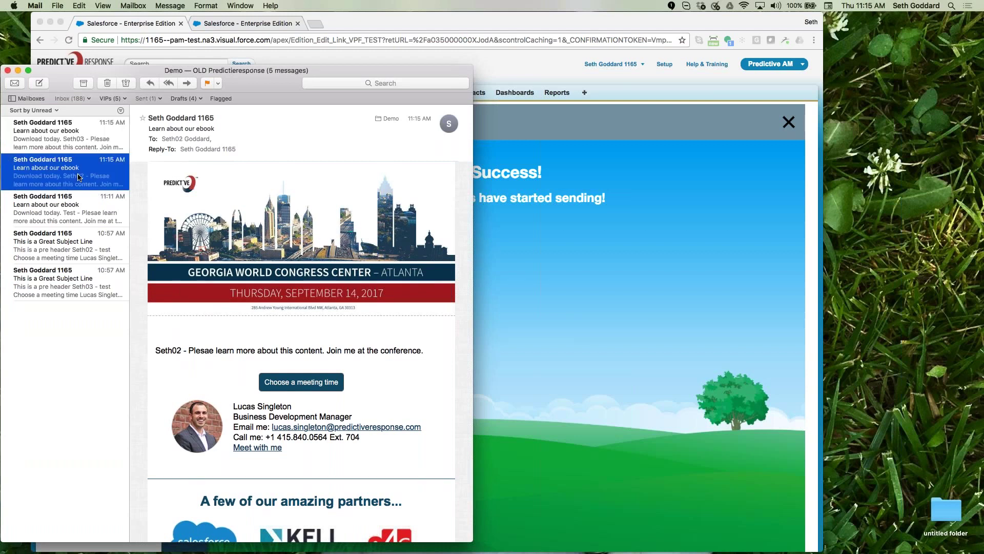
triple_click(155, 350)
double_click(155, 350)
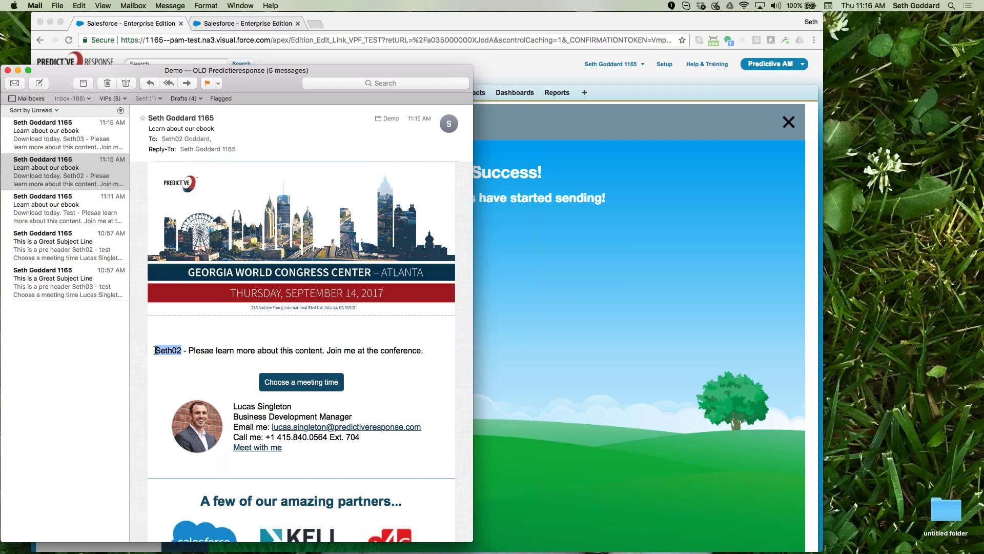
- Minimize the Chrome window, switch to the contact record open in Safari and enlarge its window
click(600, 193)
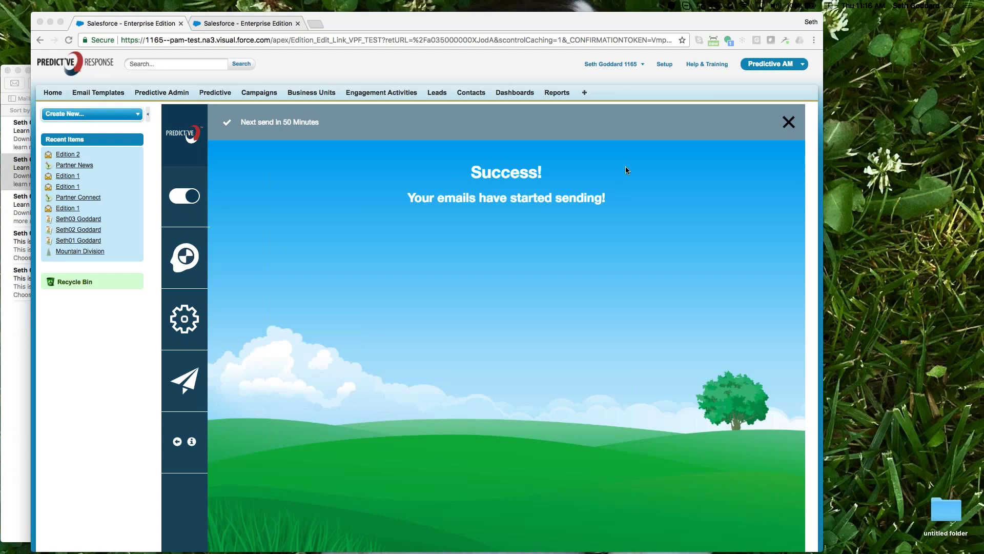
click(416, 20)
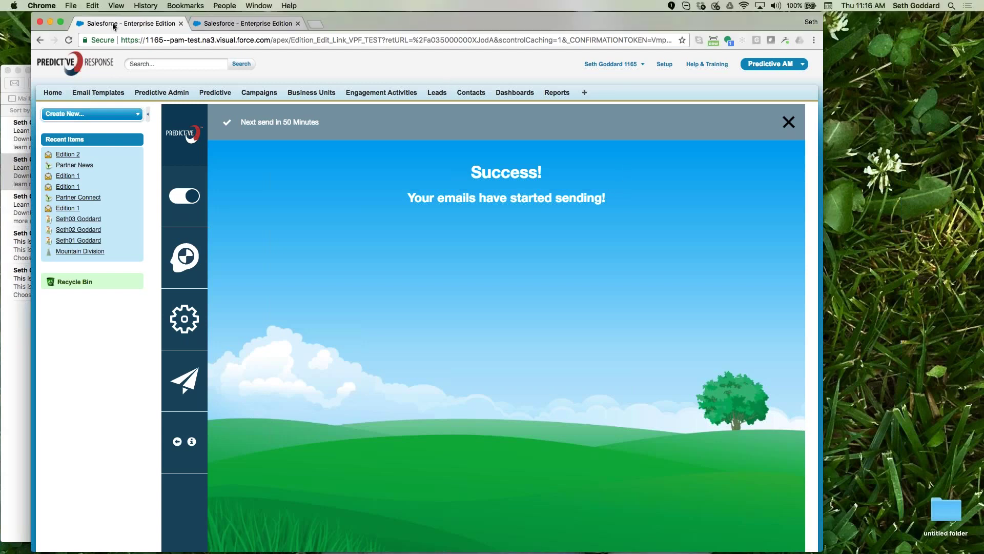
click(50, 21)
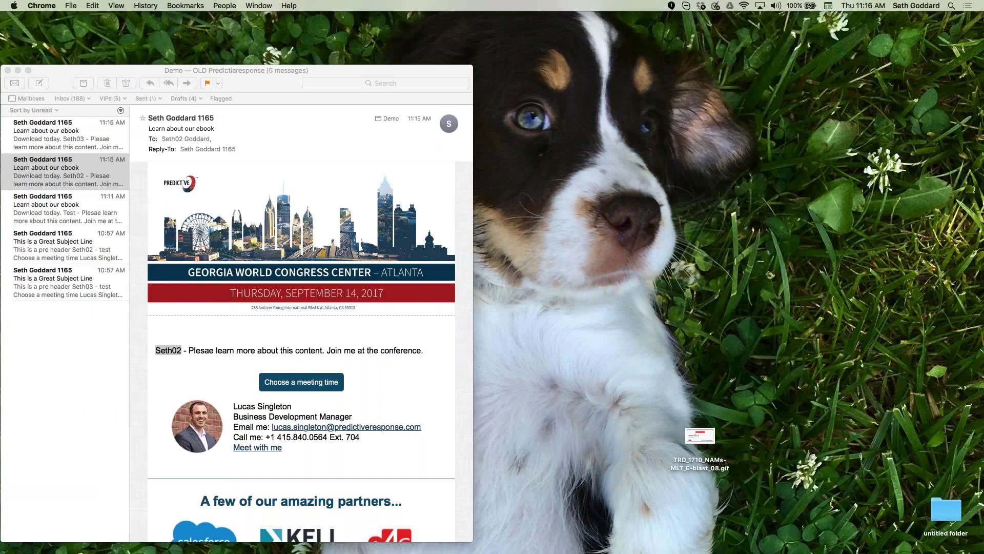
drag(983, 471, 460, 34)
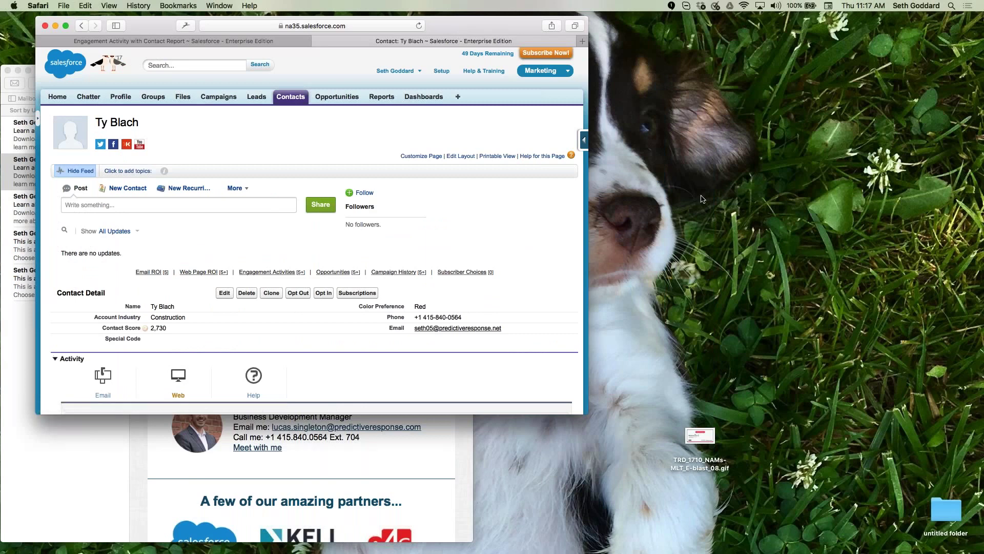
click(599, 427)
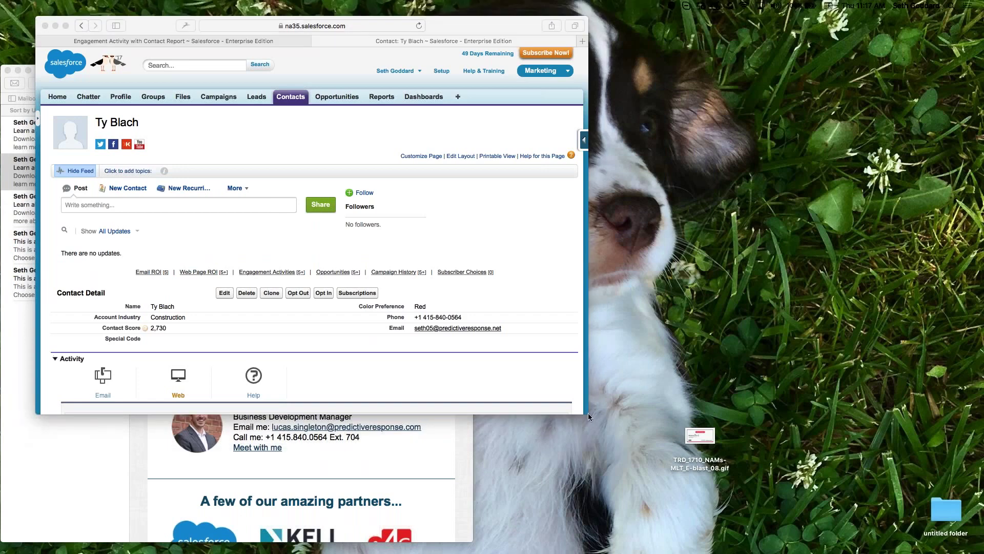
click(588, 413)
drag(588, 413, 819, 529)
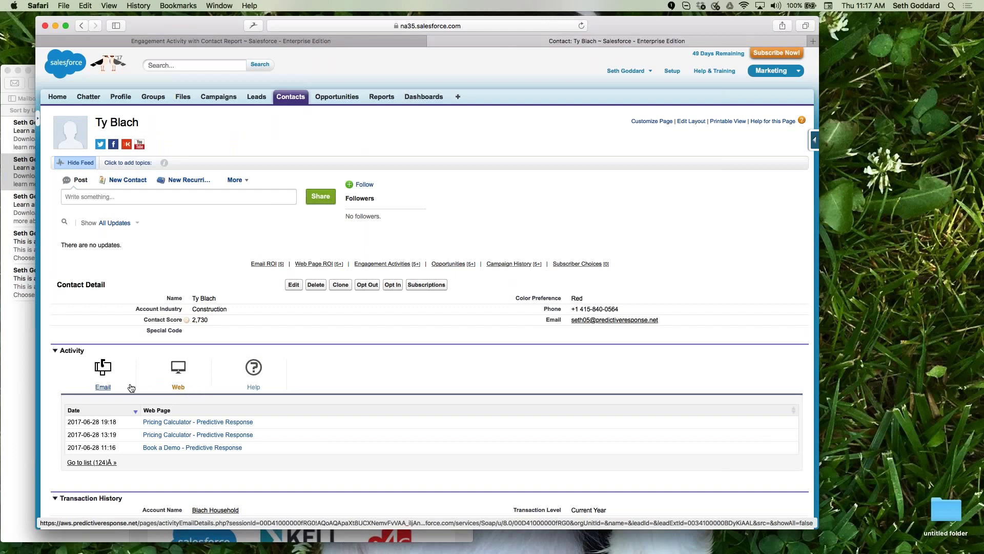
- Examine the contact's full web page visit list, email and web activity, and related Engagement Activities
click(92, 462)
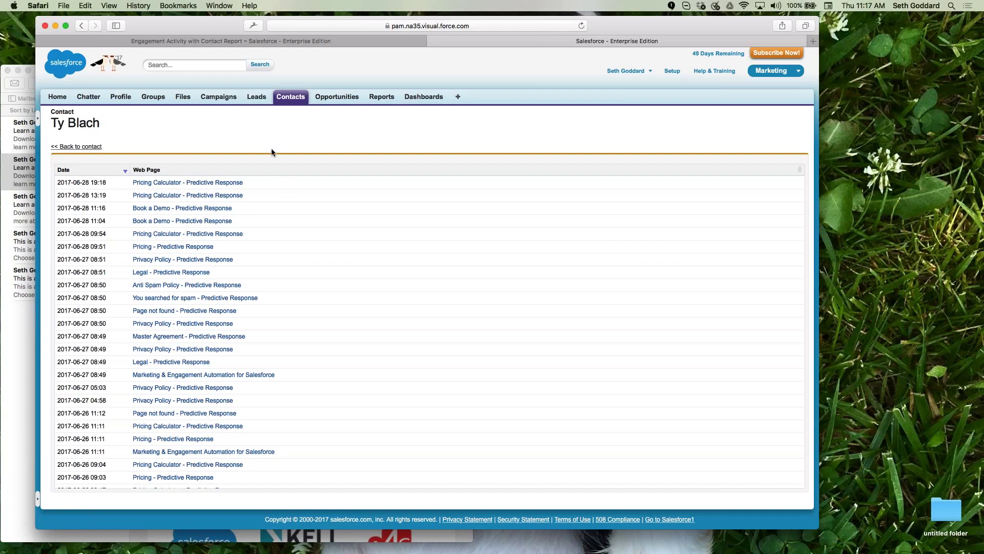
click(78, 148)
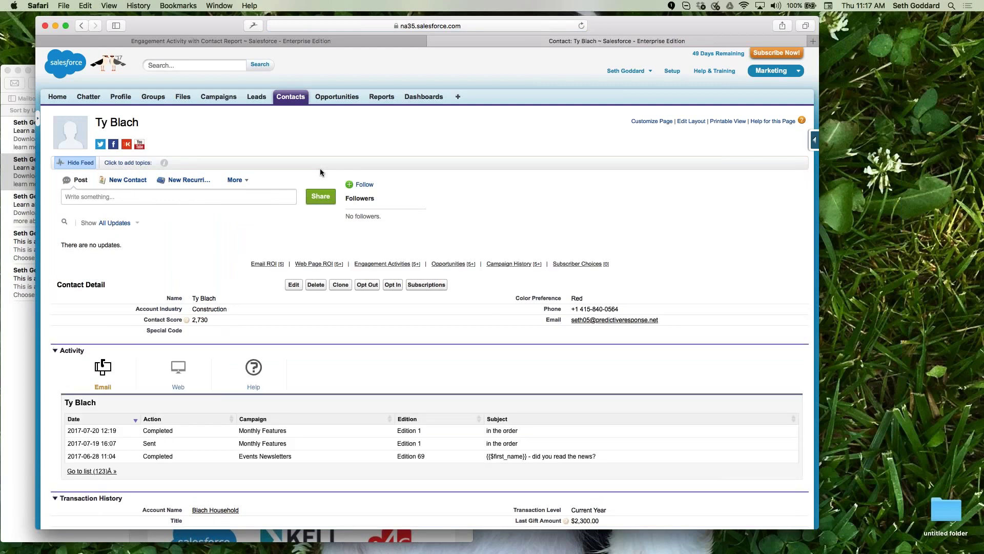
mouse_move(384, 263)
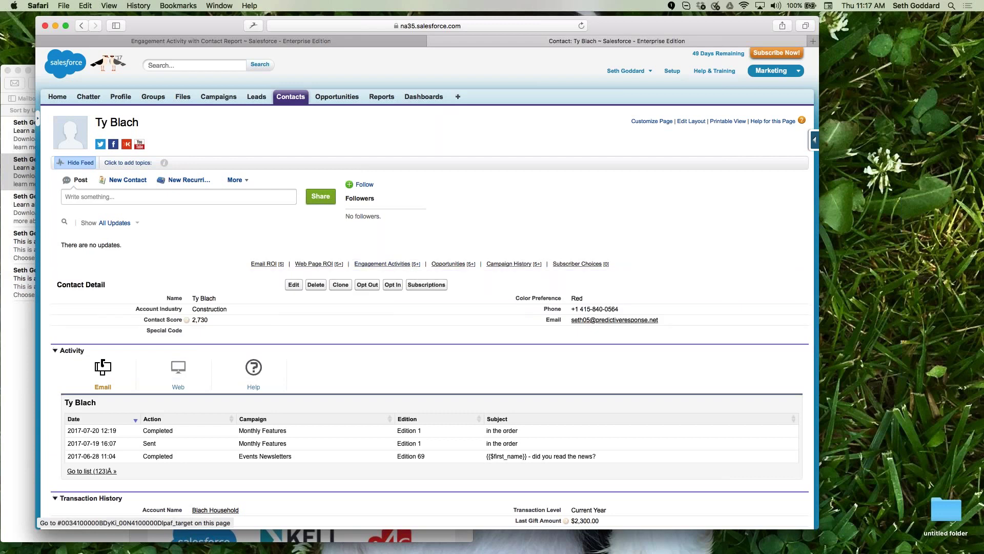
click(179, 388)
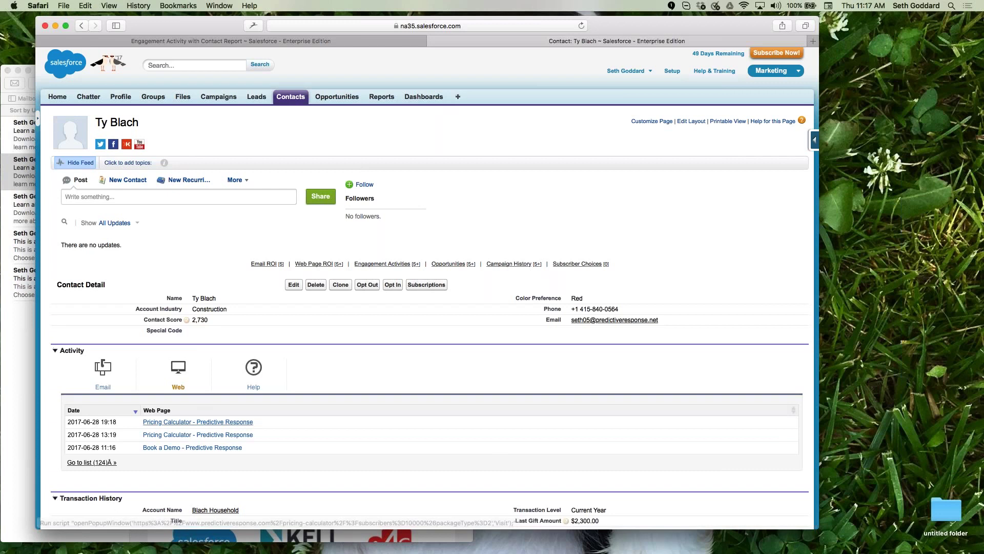
mouse_move(382, 263)
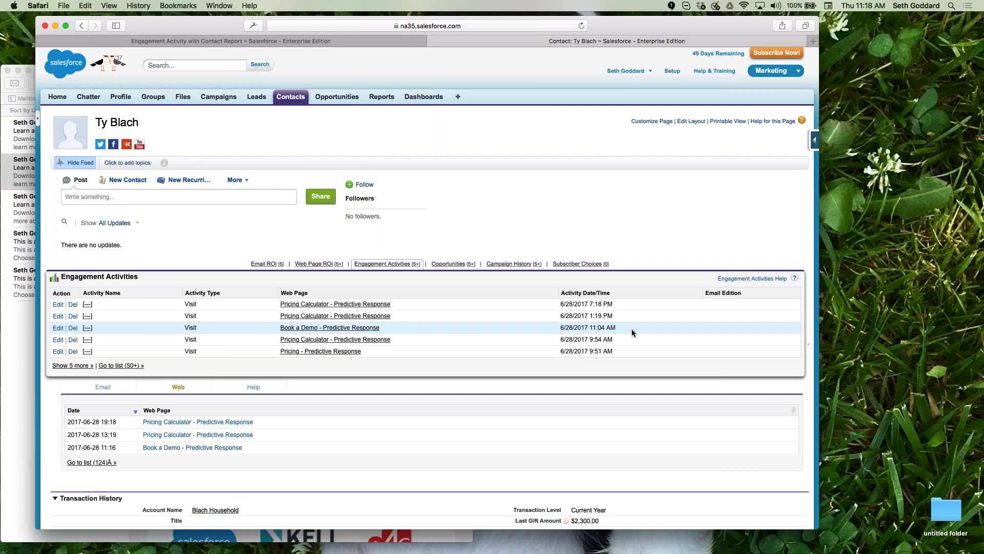
- Switch to the Engagement Activity with Contact Report and examine its chart and the visit records grouped by web page
click(369, 43)
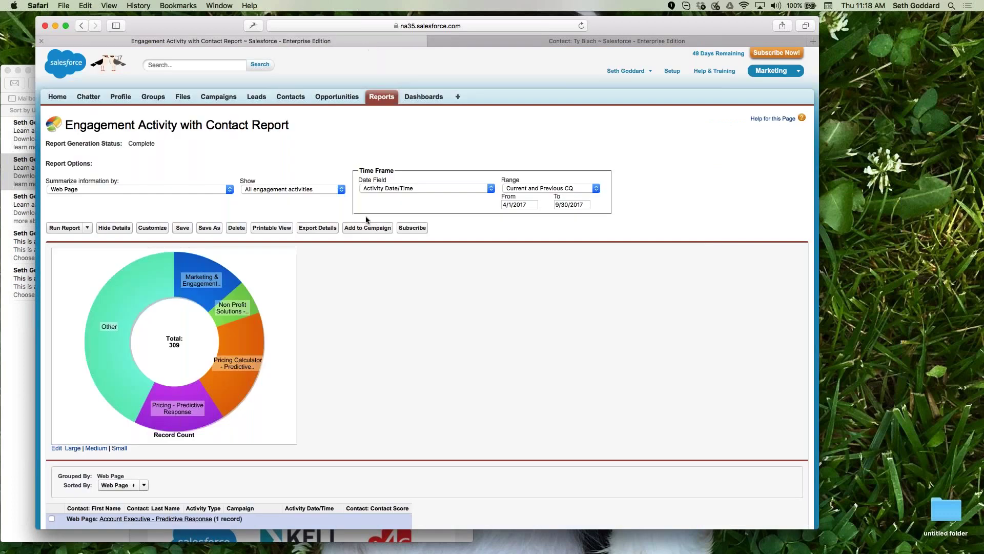
scroll(453, 361, down, 5)
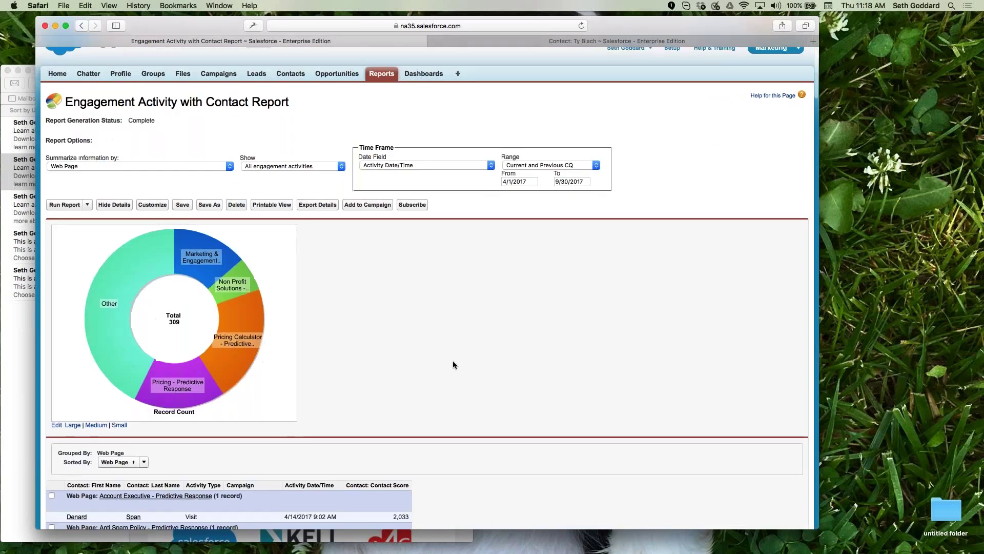
scroll(453, 361, up, 1)
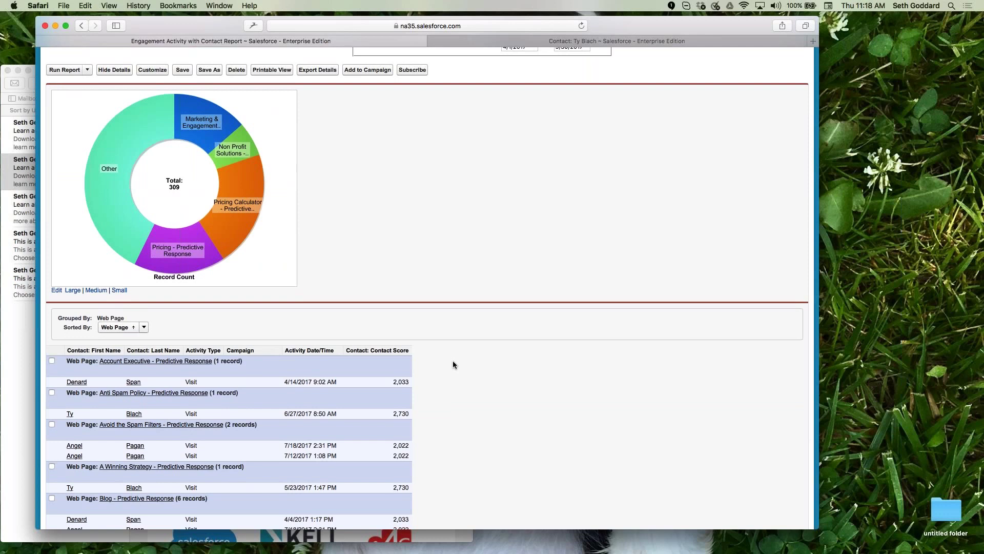
scroll(453, 361, down, 2)
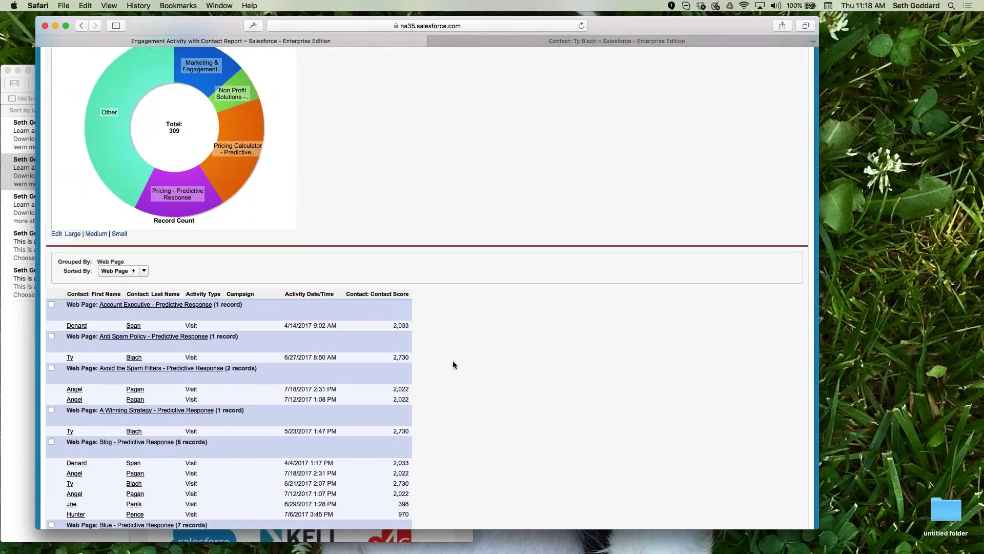
- Inspect the individual web page segments of the Engagement Activity report's donut chart, including Pricing Calculator - Predictive Response
scroll(453, 362, down, 1)
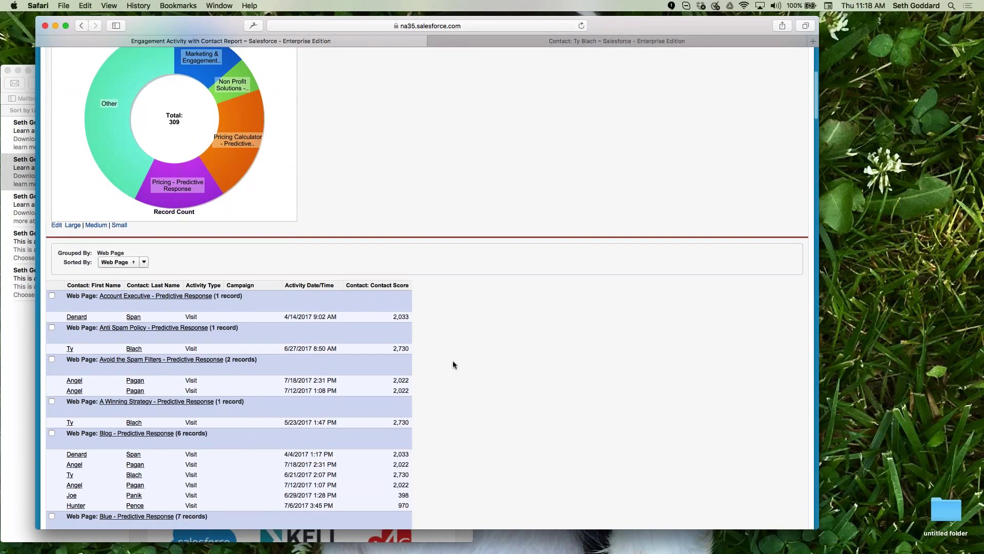
scroll(454, 362, up, 3)
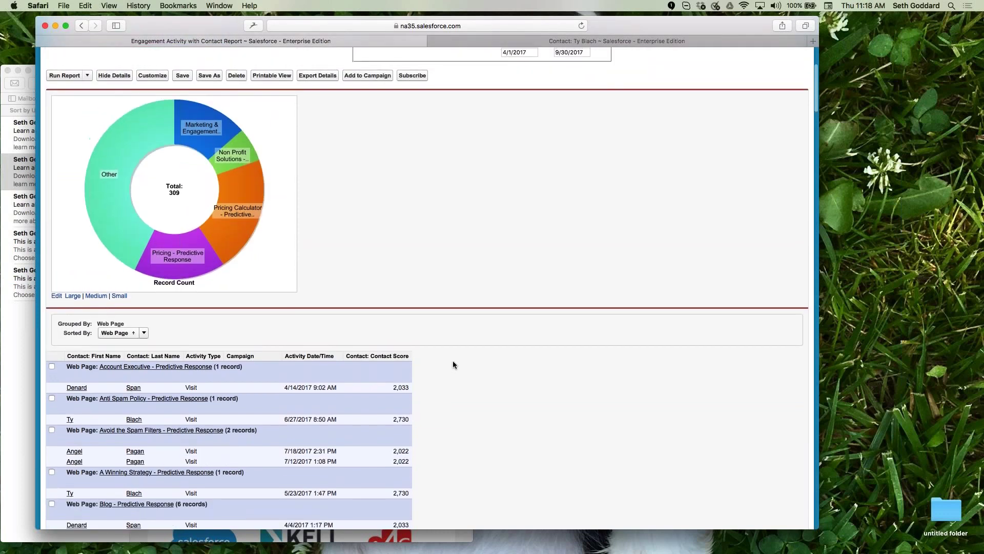
mouse_move(239, 153)
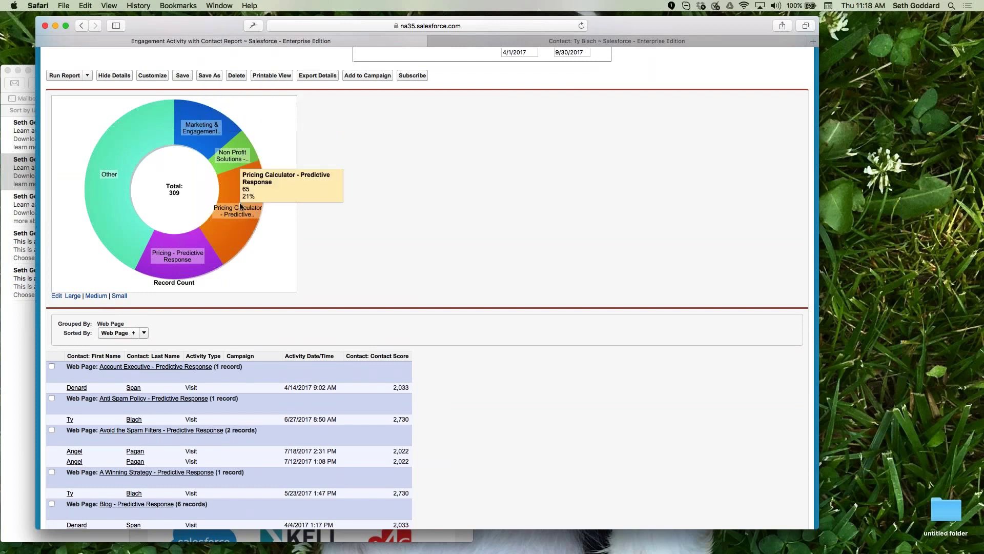
mouse_move(203, 241)
mouse_move(150, 129)
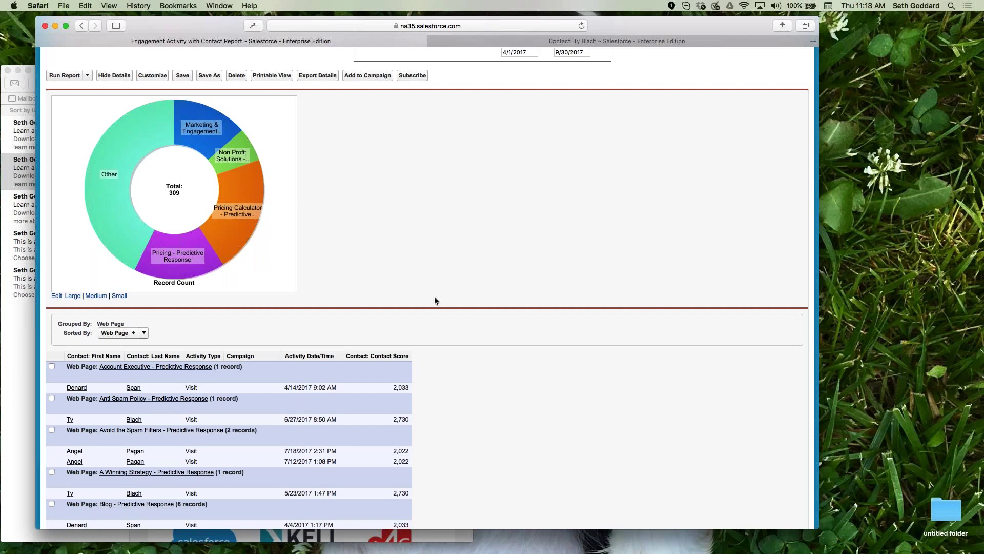
- Open the contact behind the 4/18/2017 10:46 AM visit in the report and preview the contact's Email ROI list
scroll(435, 296, down, 4)
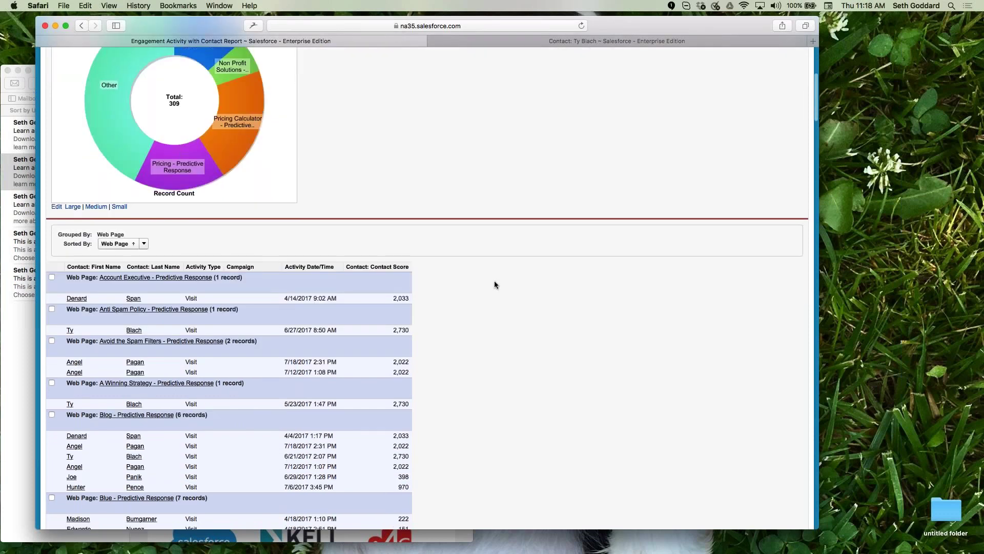
scroll(495, 281, down, 10)
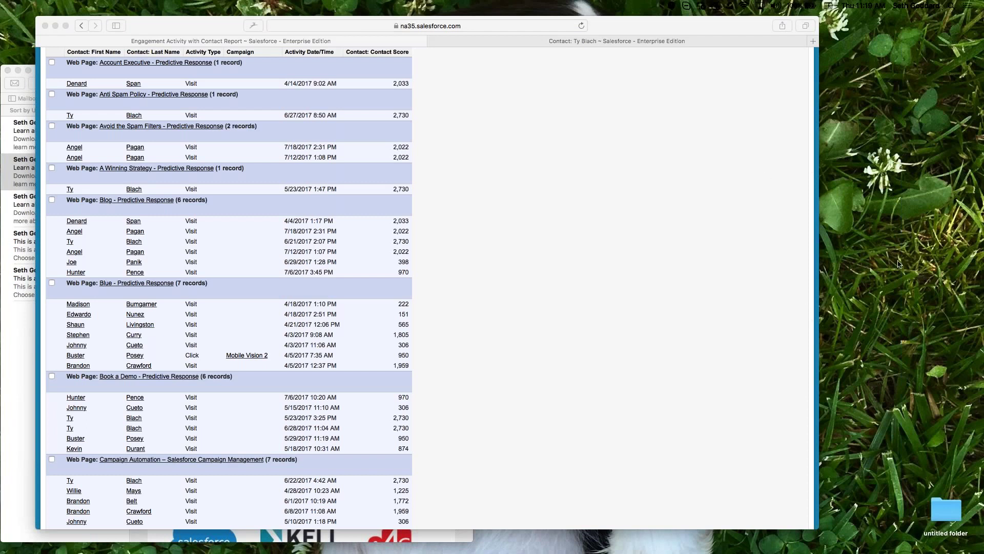
click(561, 306)
scroll(561, 306, down, 5)
scroll(561, 304, down, 8)
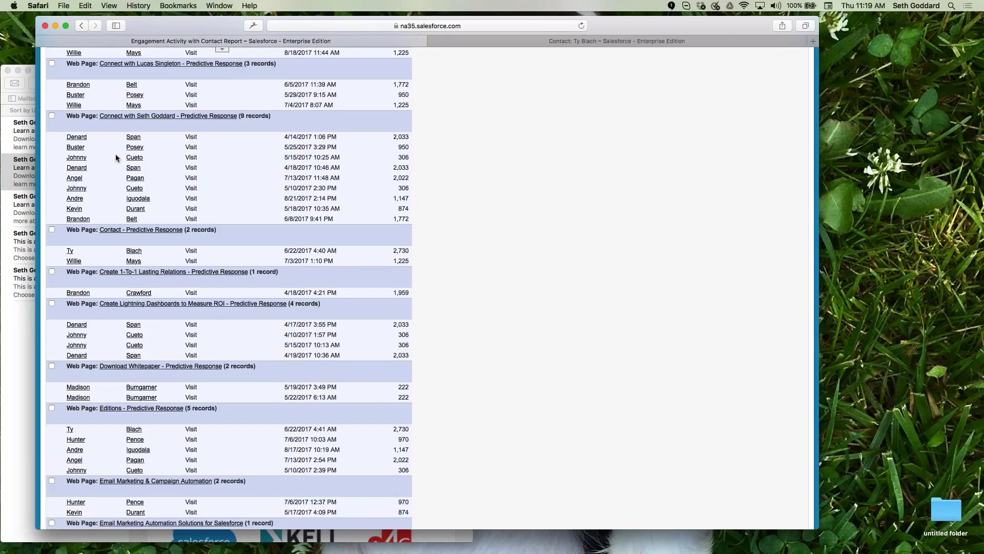
click(78, 172)
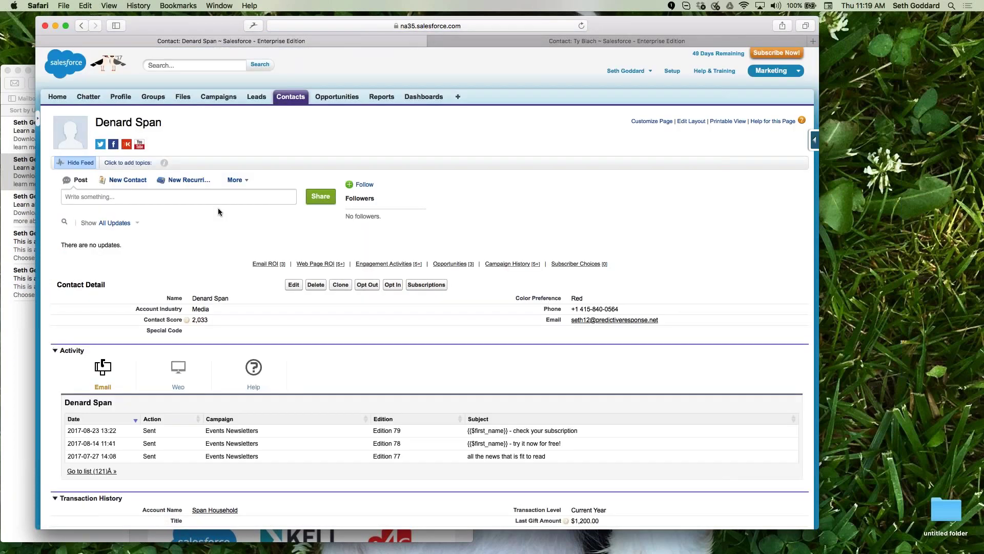
mouse_move(403, 267)
mouse_move(256, 266)
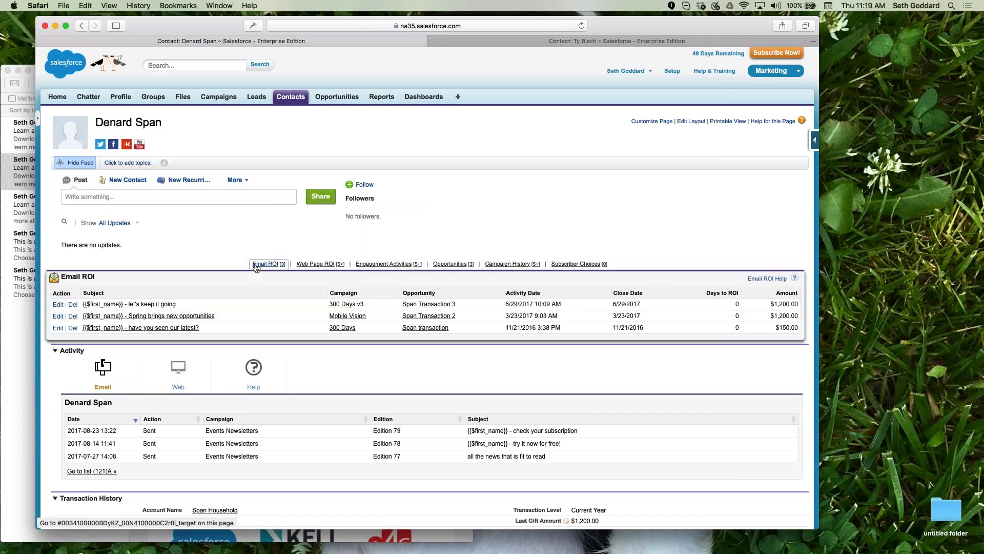